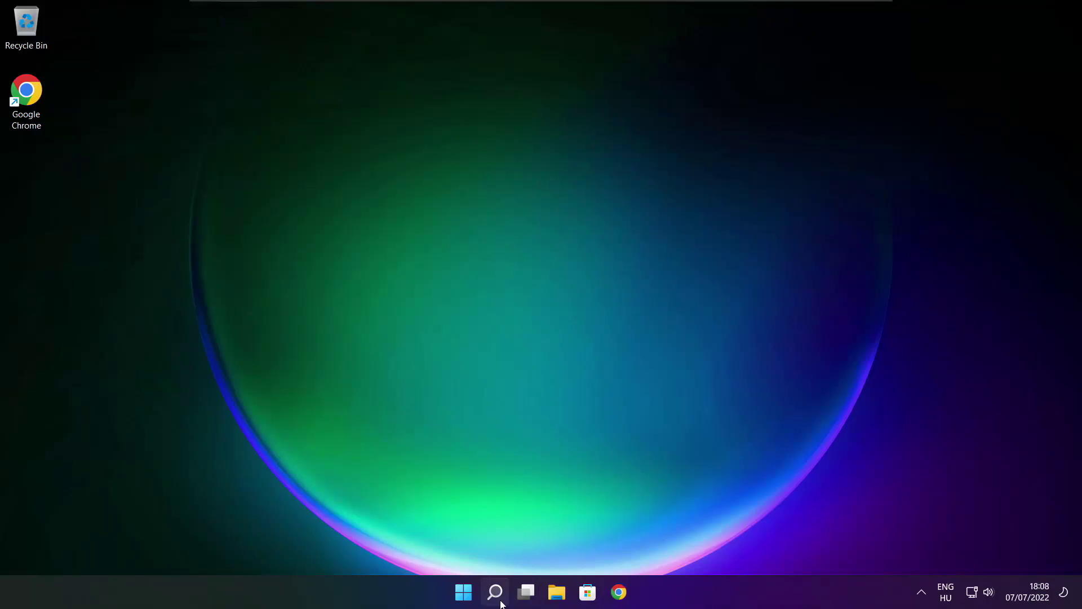
- Open the taskbar search and search for 'device manager'
{"action": "left_click", "coordinate": [496, 592]}
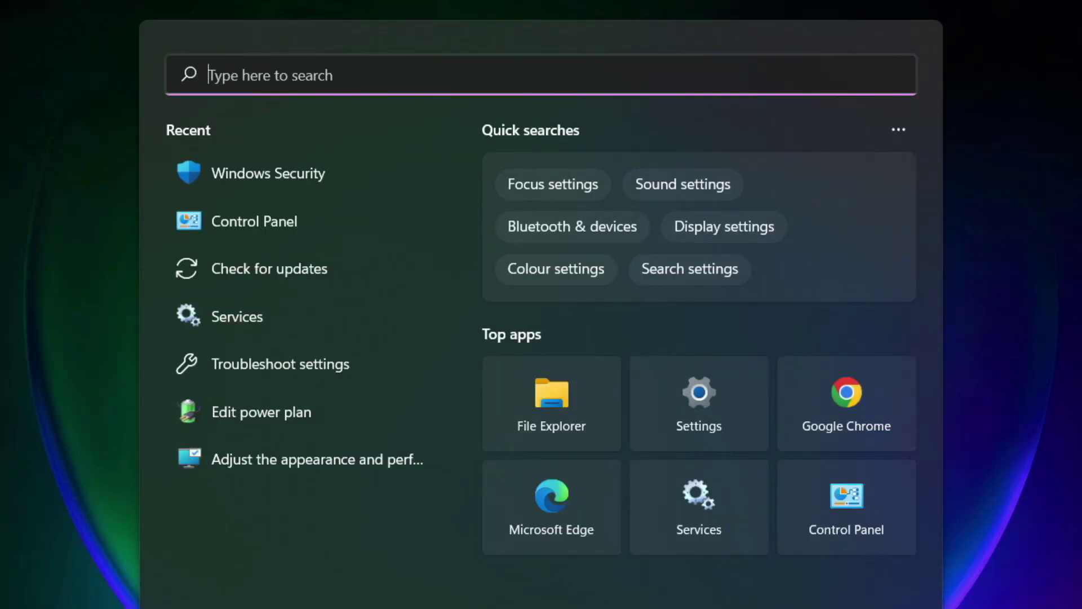
{"action": "type", "text": "devic"}
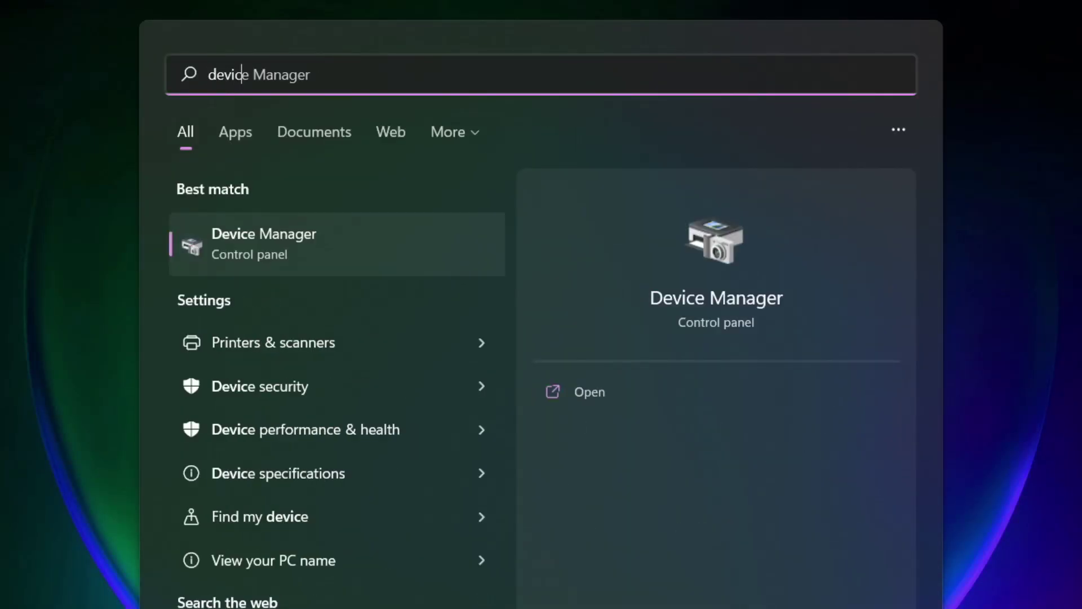
{"action": "type", "text": "e mana"}
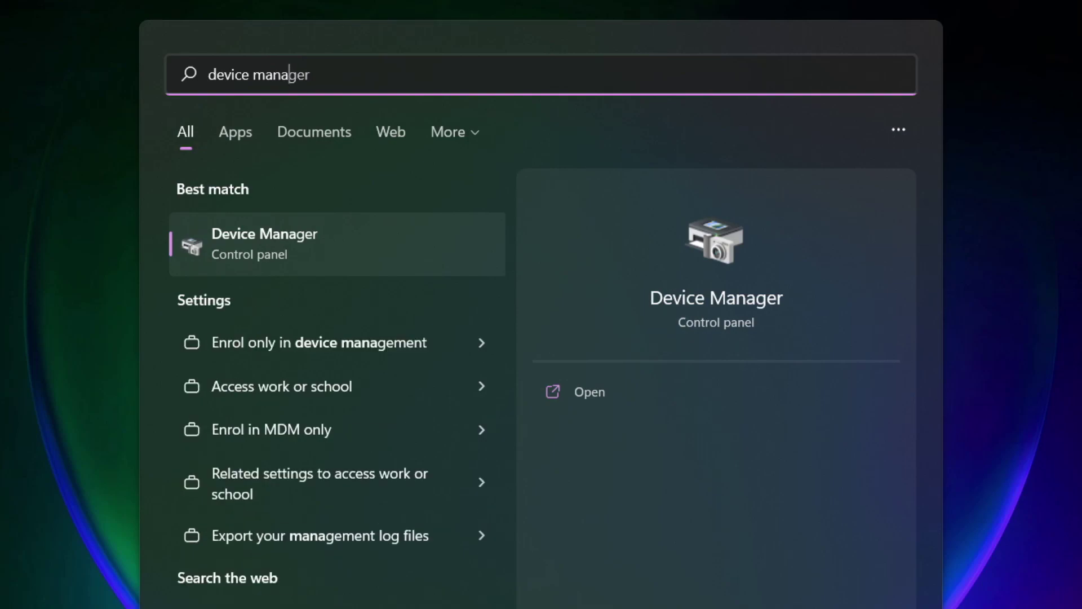
{"action": "type", "text": "ger"}
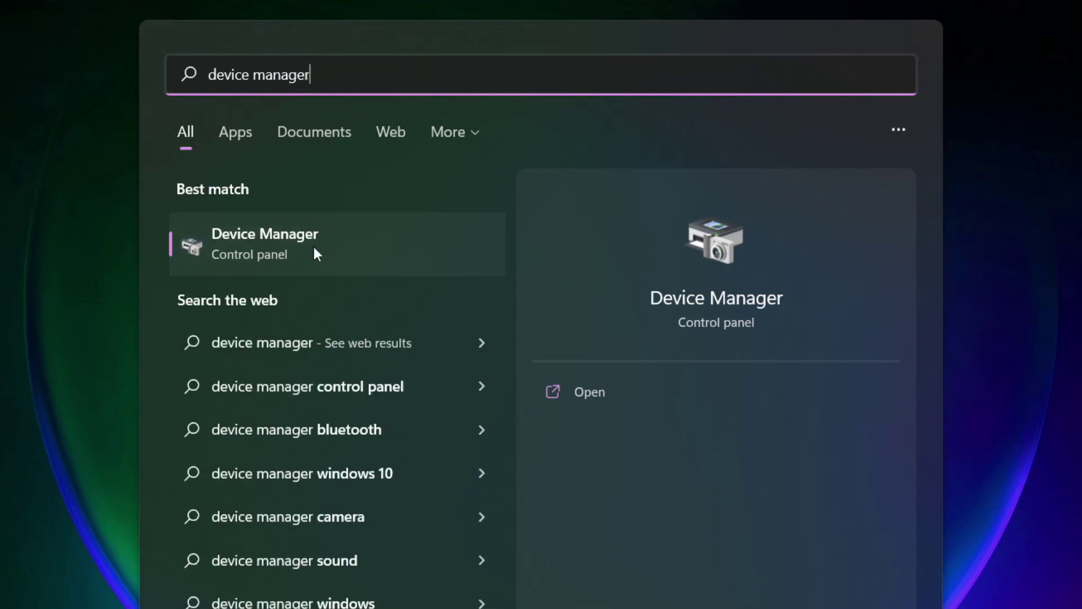
- Open Device Manager maximized and auto-update the VMware SVGA 3D display adaptor driver
{"action": "left_click", "coordinate": [397, 247]}
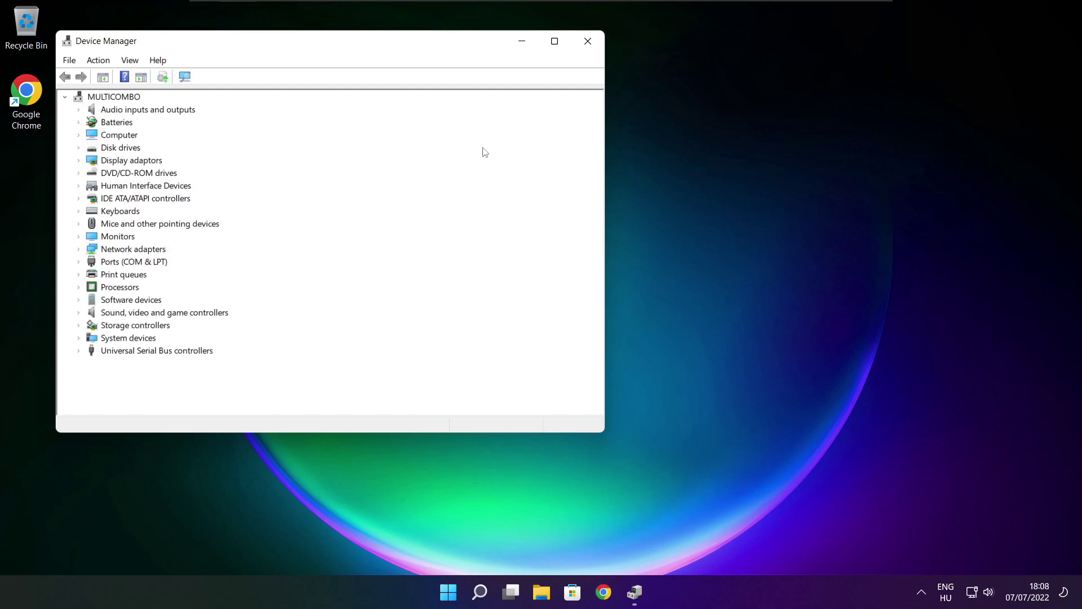
{"action": "left_click", "coordinate": [554, 41]}
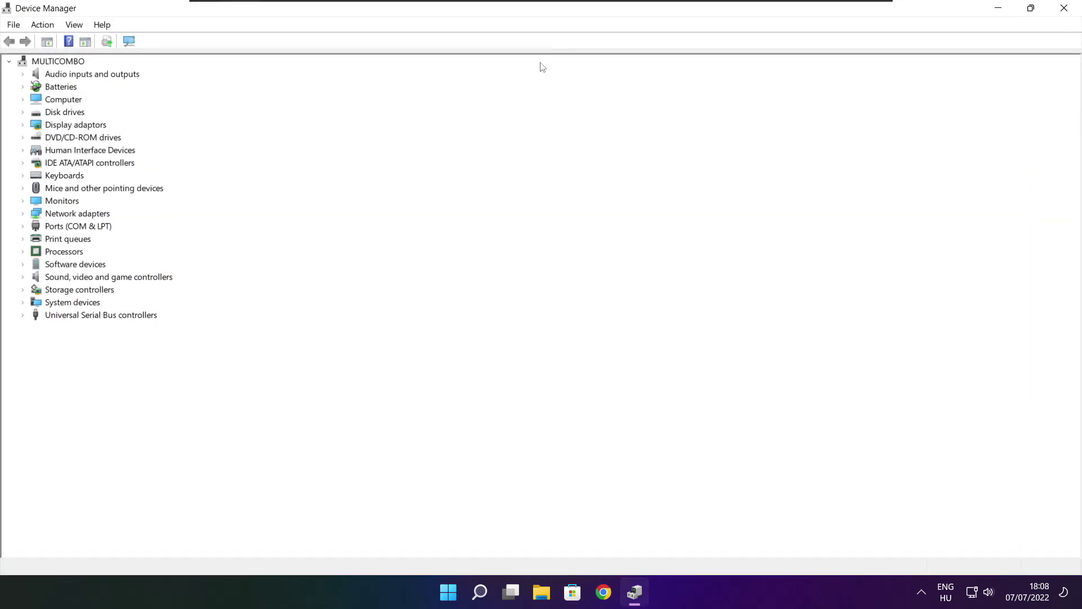
{"action": "left_click", "coordinate": [46, 127]}
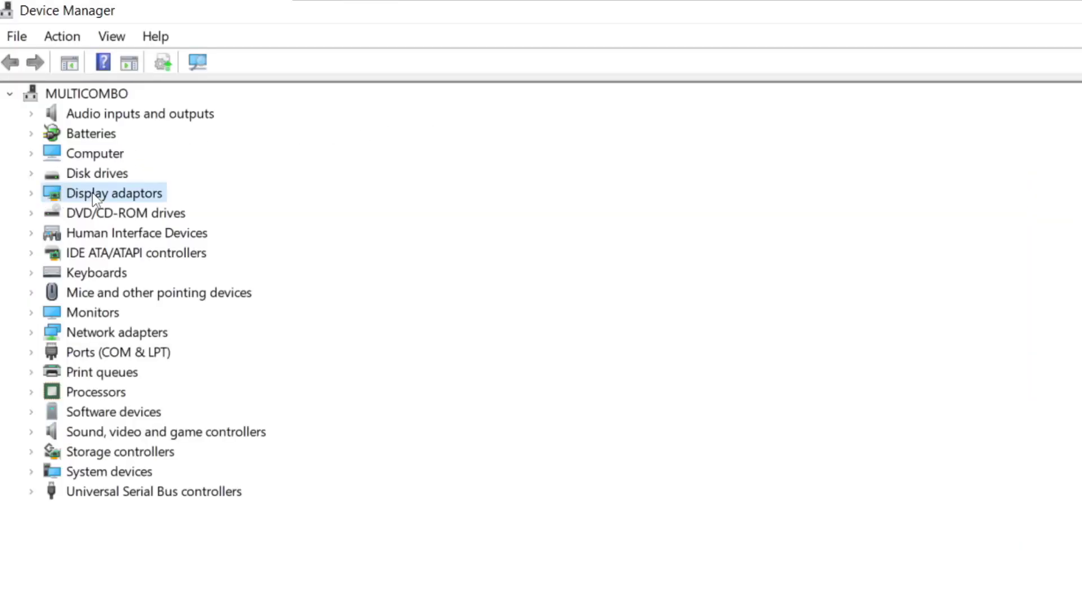
{"action": "left_click", "coordinate": [32, 194]}
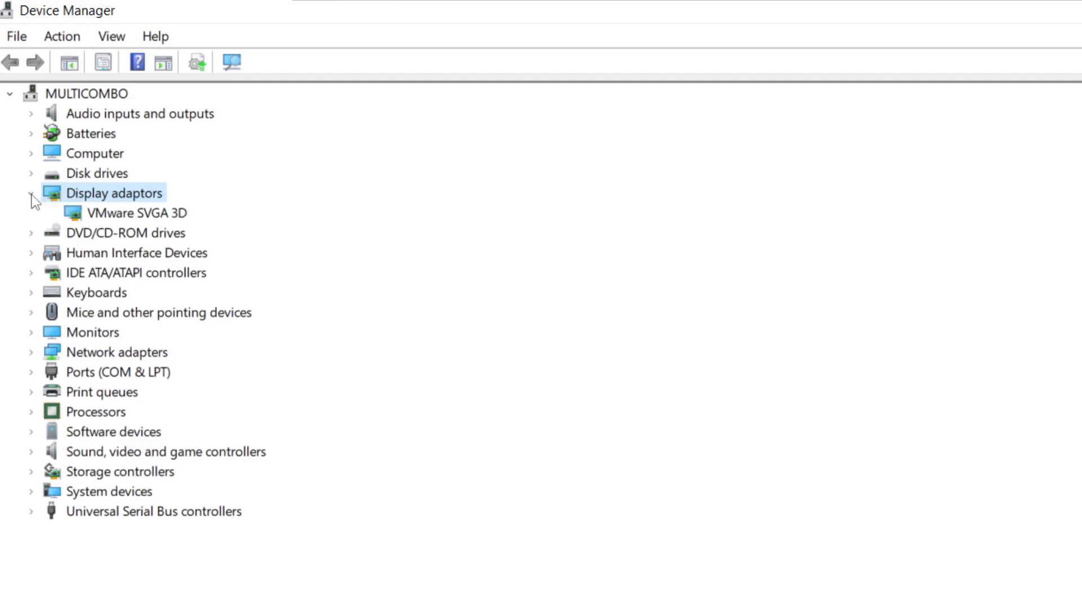
{"action": "left_click", "coordinate": [188, 216]}
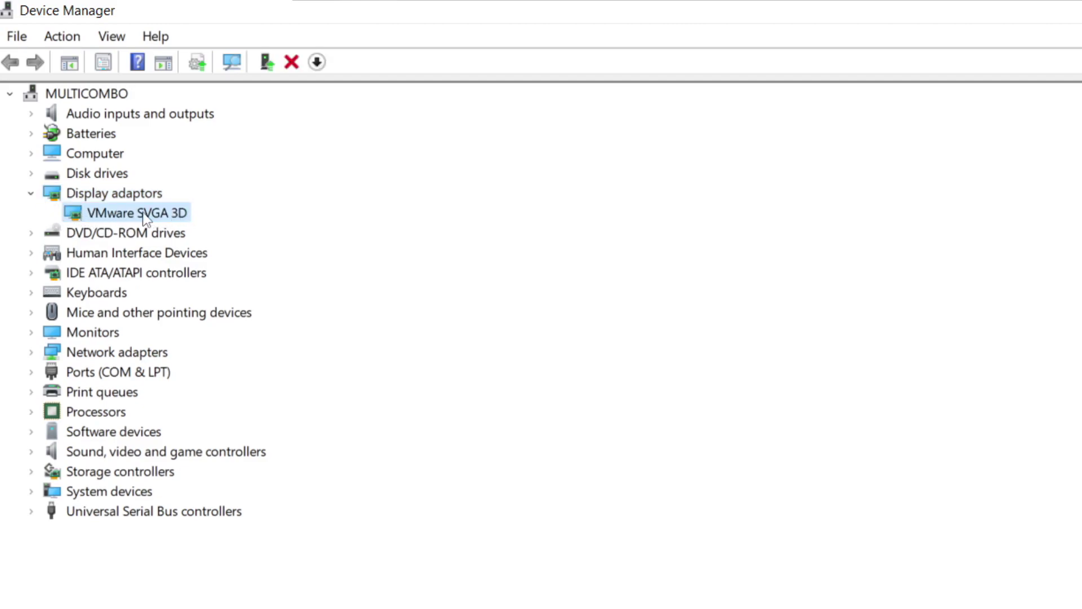
{"action": "right_click", "coordinate": [118, 216]}
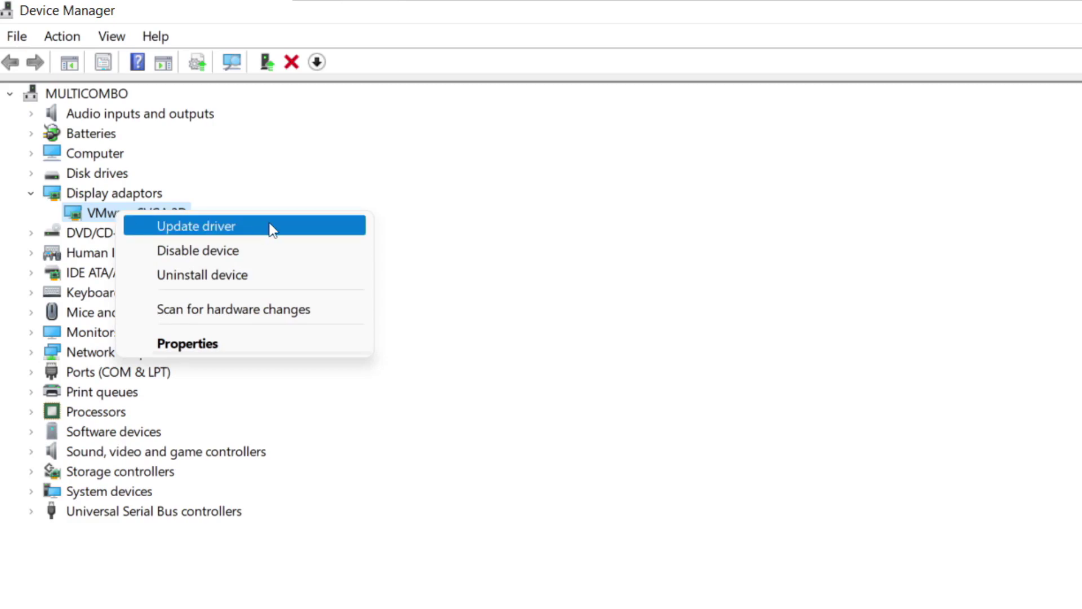
{"action": "left_click", "coordinate": [242, 229]}
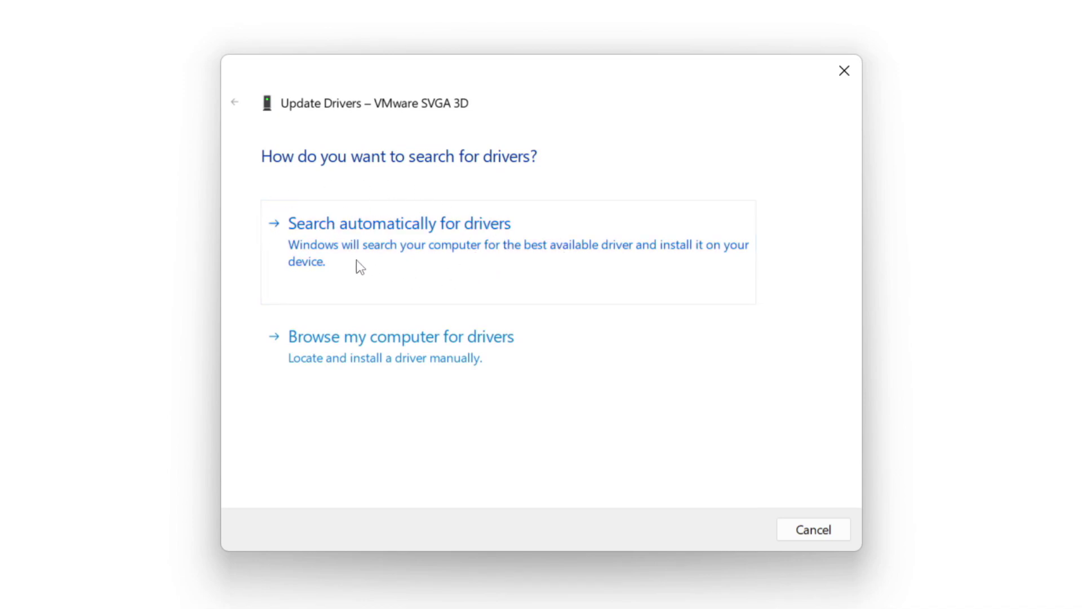
{"action": "left_click", "coordinate": [476, 255]}
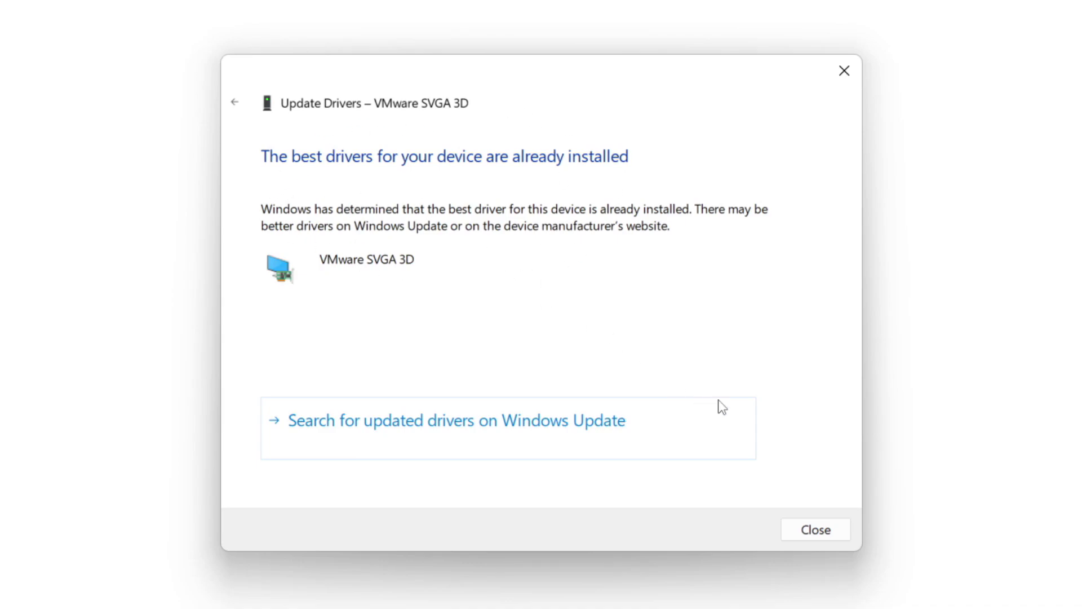
{"action": "left_click", "coordinate": [813, 532]}
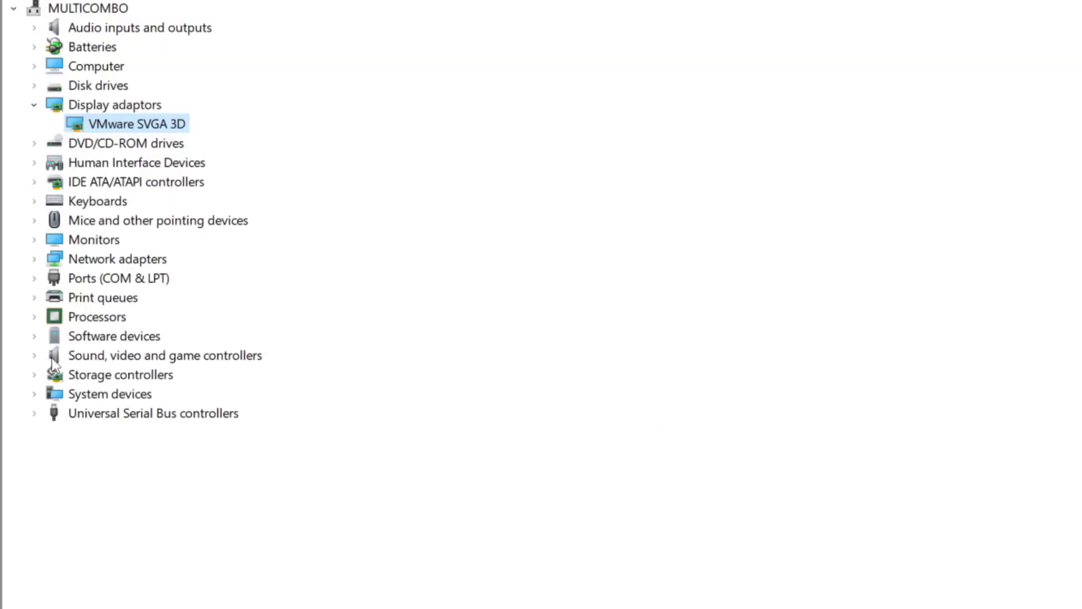
- Auto-update the High Definition Audio Device driver under Sound, video and game controllers
{"action": "left_click", "coordinate": [51, 359]}
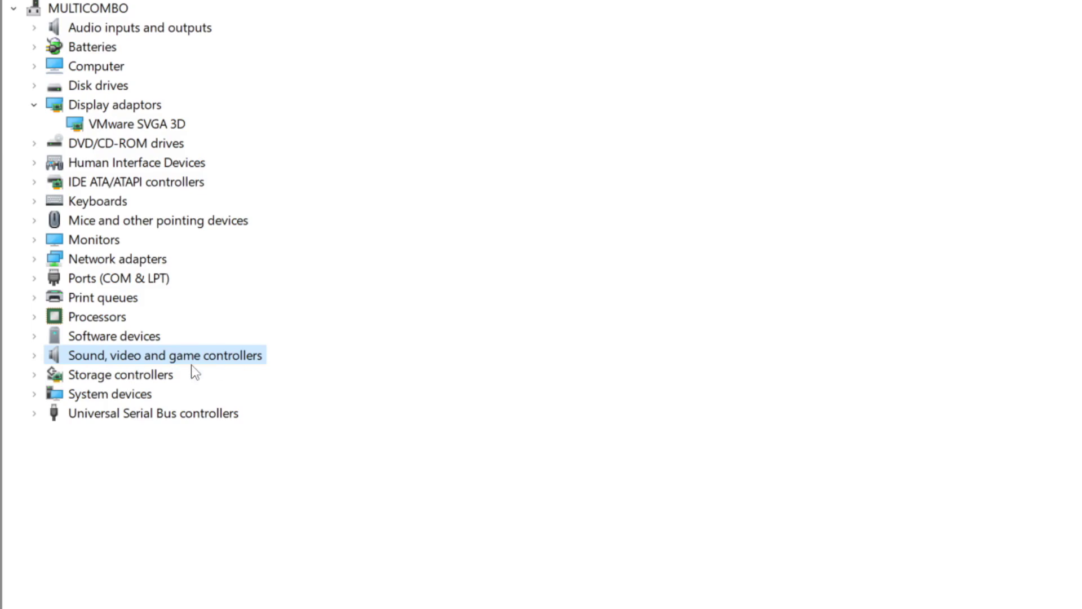
{"action": "left_click", "coordinate": [35, 357]}
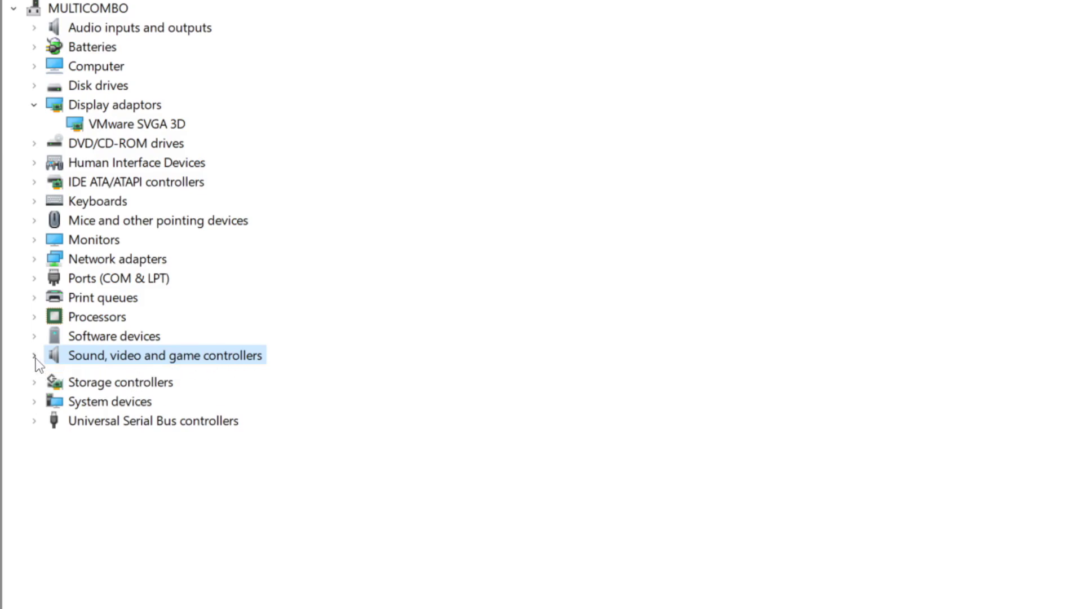
{"action": "left_click", "coordinate": [206, 378]}
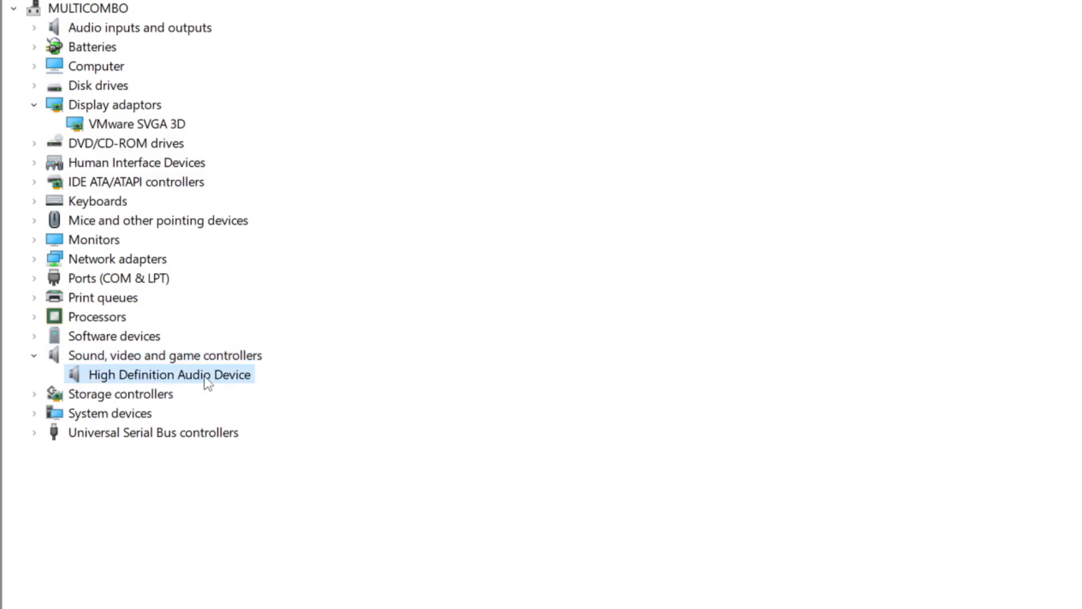
{"action": "right_click", "coordinate": [158, 381]}
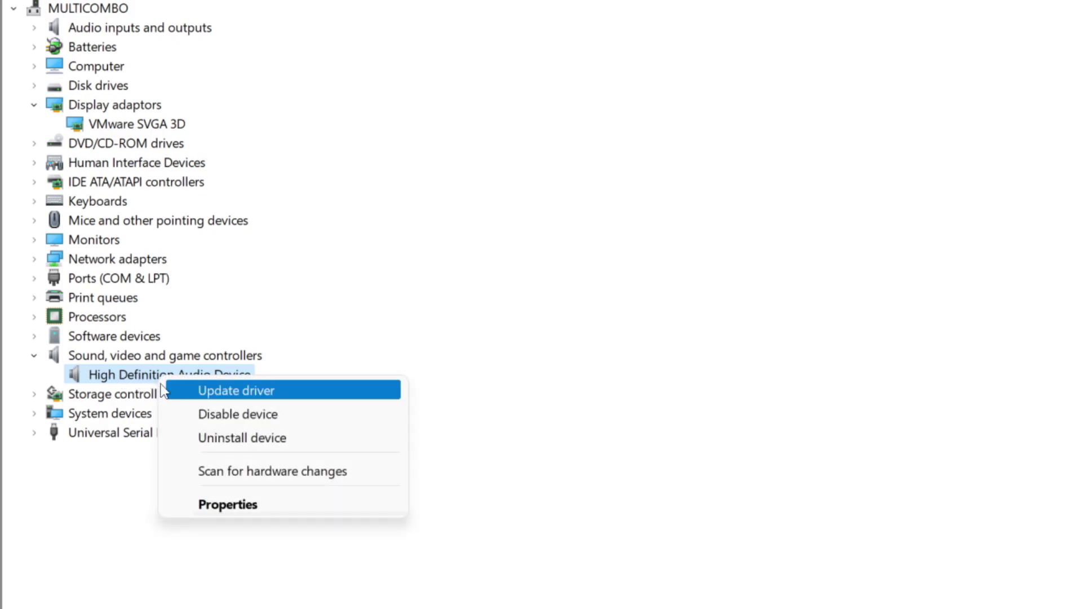
{"action": "left_click", "coordinate": [322, 398]}
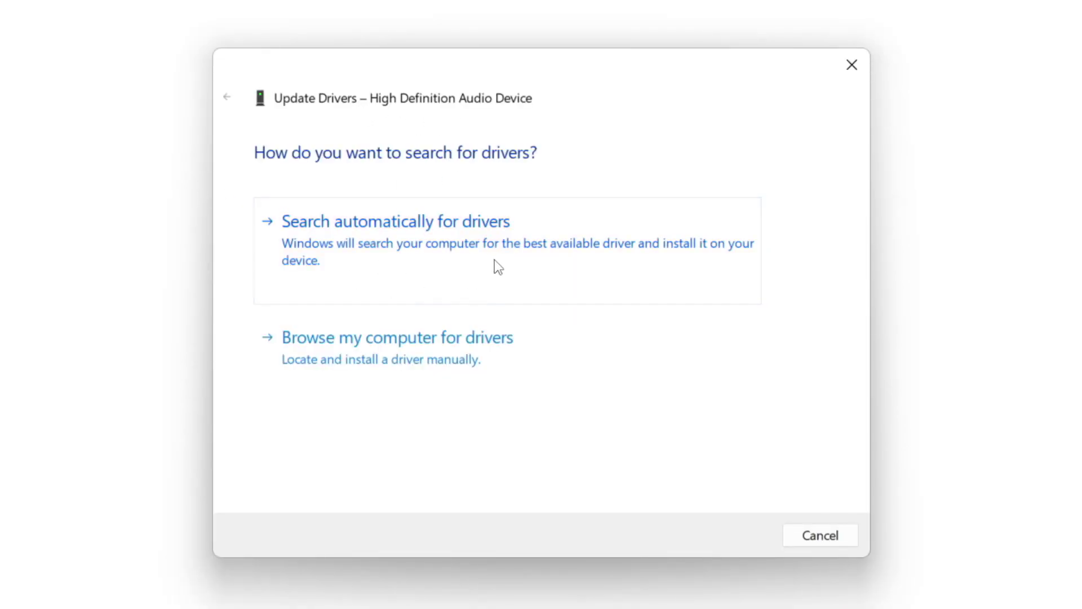
{"action": "left_click", "coordinate": [431, 246]}
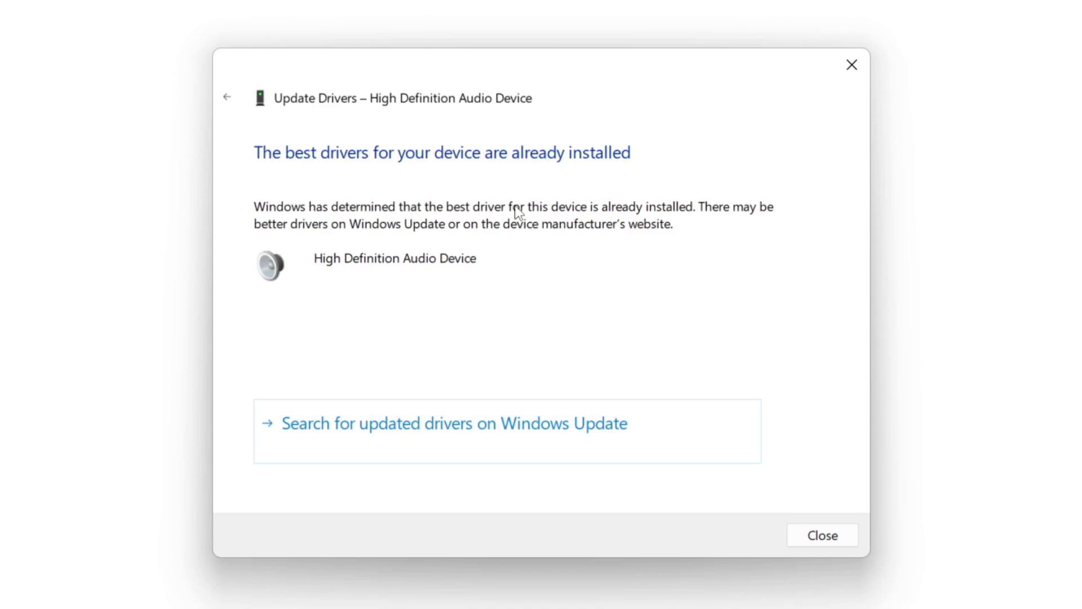
{"action": "left_click", "coordinate": [824, 535]}
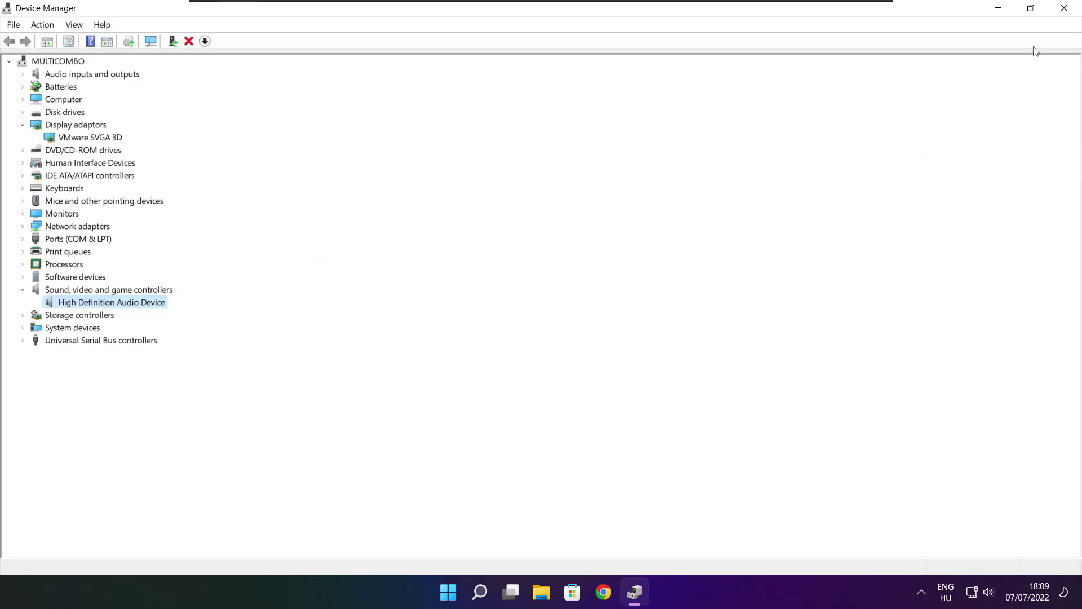
- Close Device Manager and search Windows for 'updates'
{"action": "left_click", "coordinate": [1065, 10]}
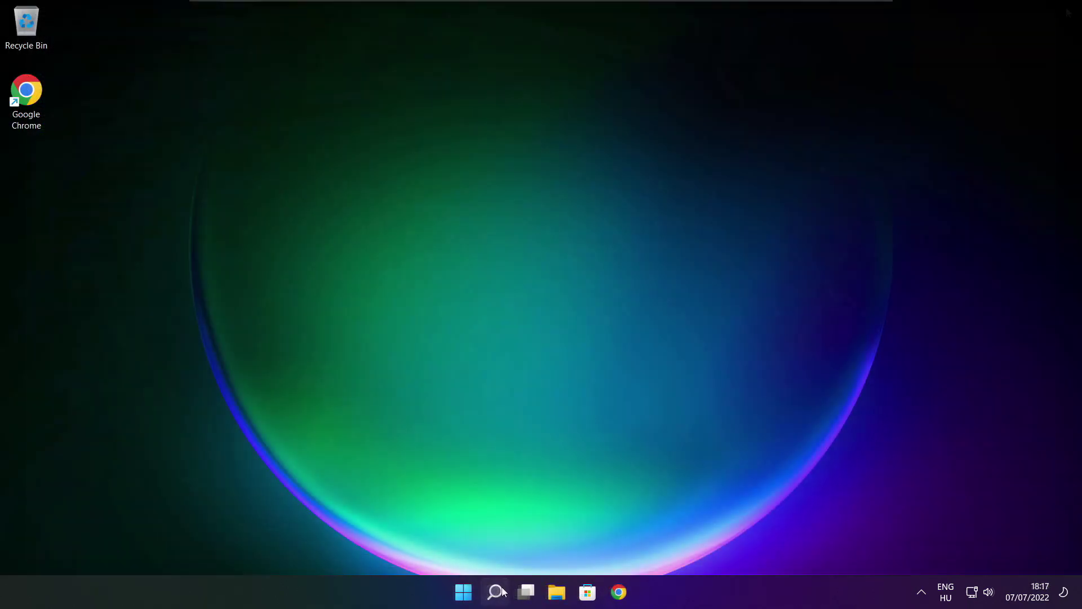
{"action": "left_click", "coordinate": [495, 583]}
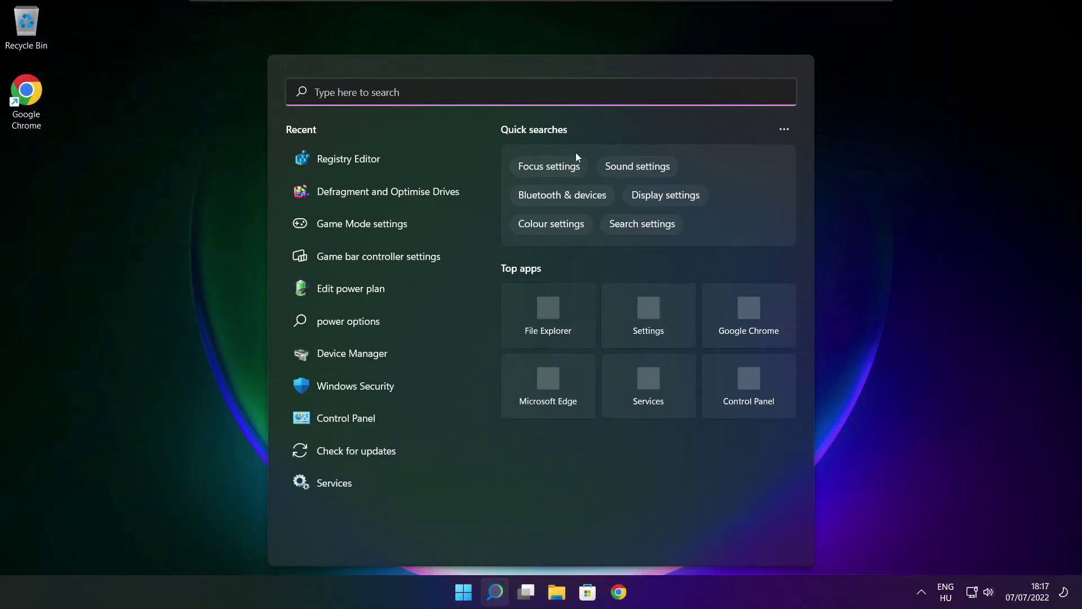
{"action": "type", "text": "upd"}
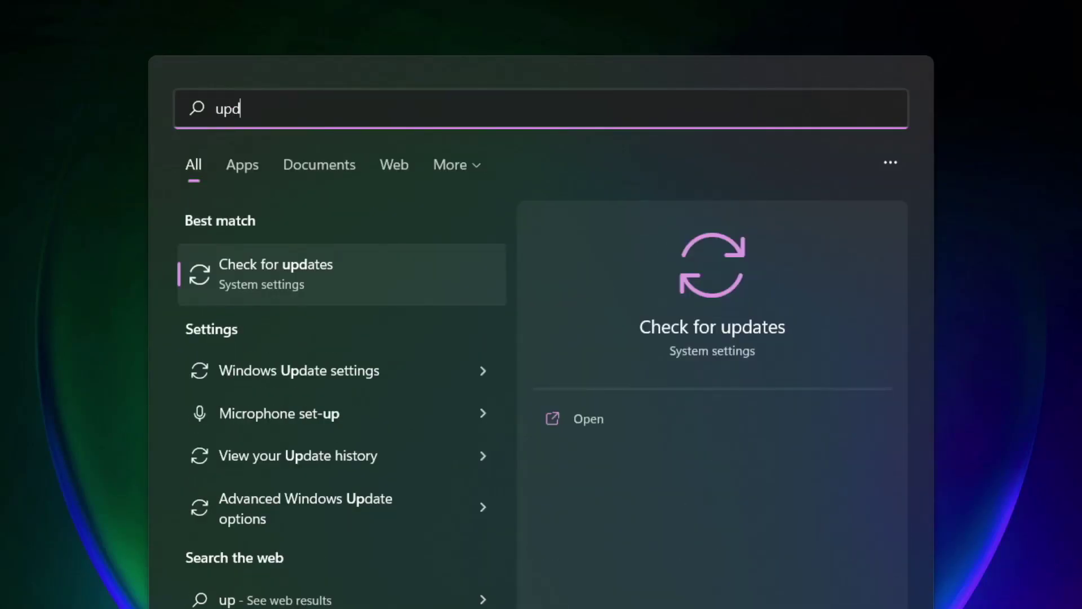
{"action": "type", "text": "ates"}
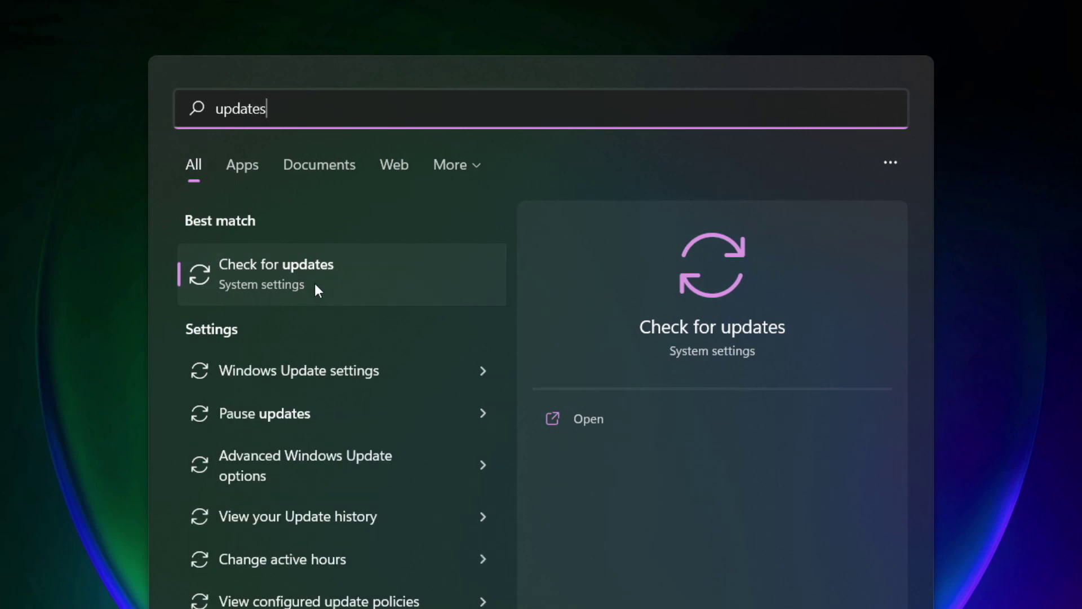
- Run Check for updates, confirm Windows is up to date, and close Settings
{"action": "left_click", "coordinate": [330, 284]}
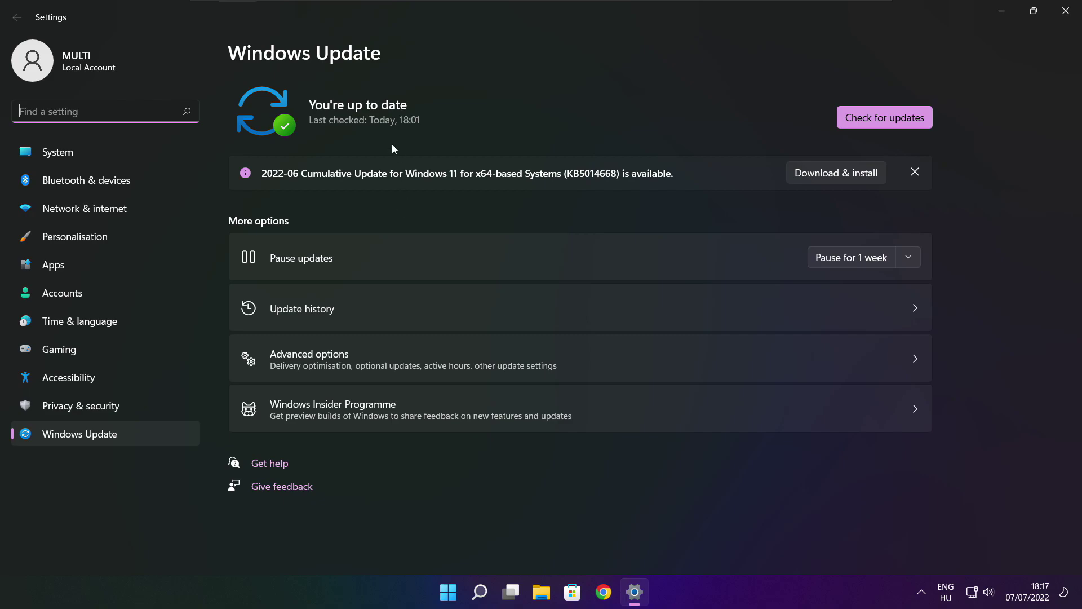
{"action": "left_click", "coordinate": [885, 118]}
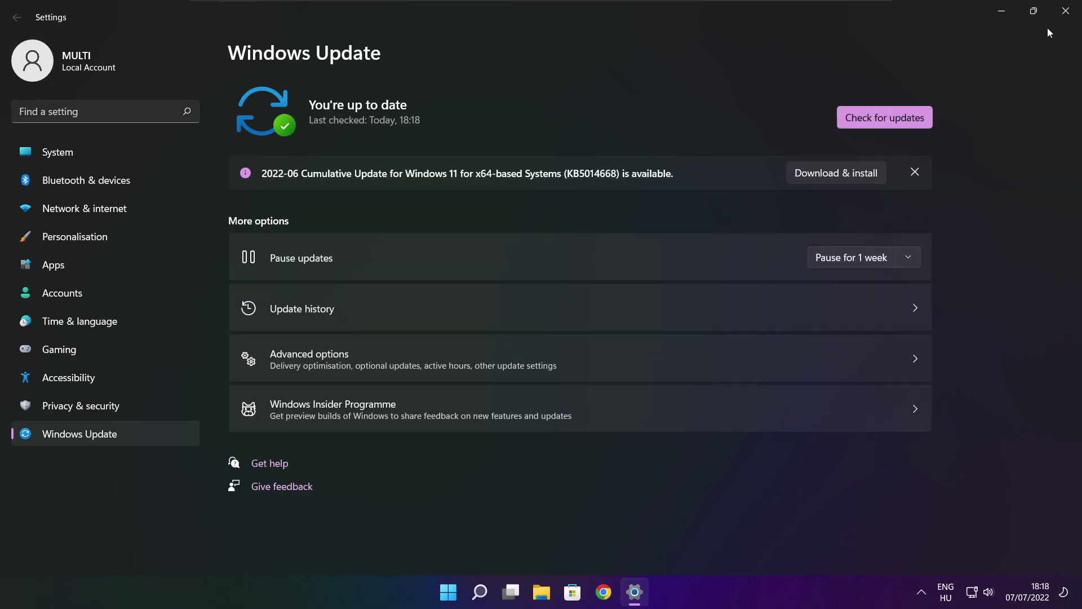
{"action": "left_click", "coordinate": [1064, 15]}
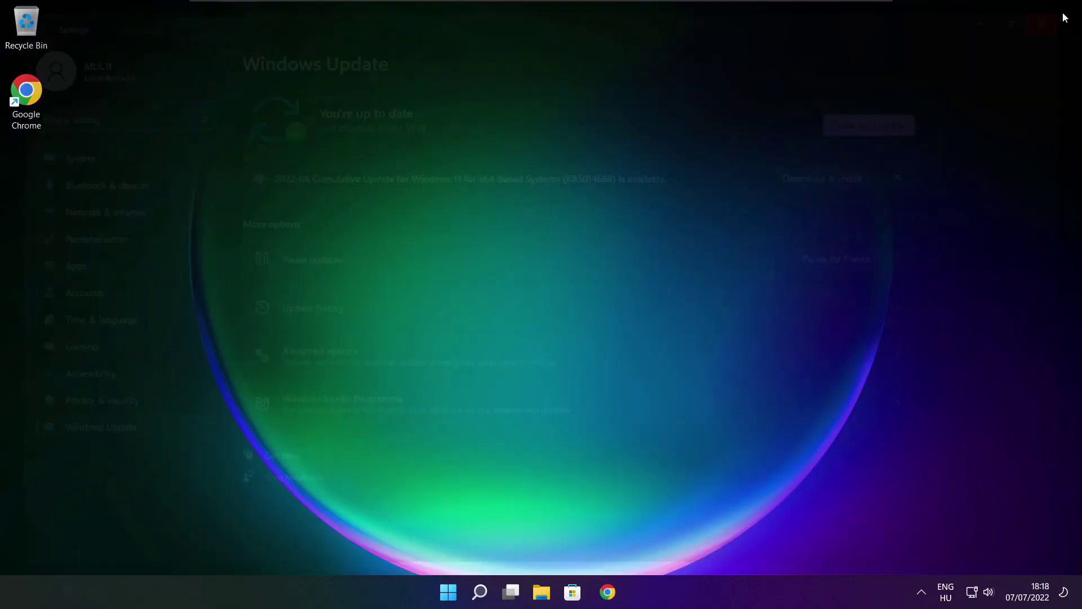
- Return to Chrome and download dxwebsetup.exe, the DirectX End-User Runtime Web Installer
{"action": "left_click", "coordinate": [619, 593]}
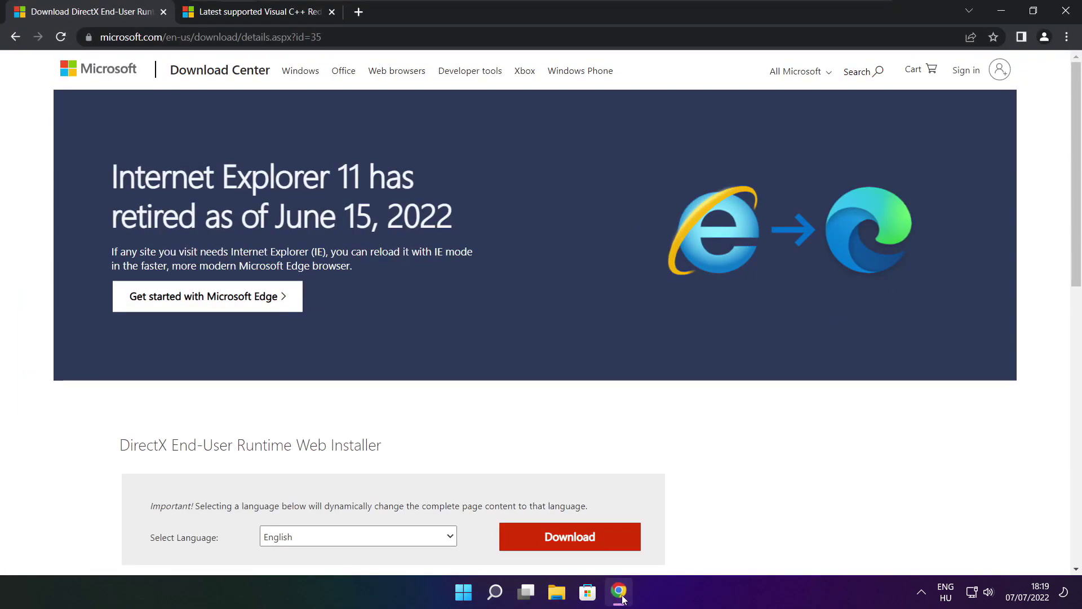
{"action": "mouse_move", "coordinate": [323, 37]}
{"action": "left_mouse_down"}
{"action": "mouse_move", "coordinate": [99, 37]}
{"action": "mouse_move", "coordinate": [324, 37]}
{"action": "left_mouse_up"}
{"action": "left_click", "coordinate": [388, 409]}
{"action": "scroll", "coordinate": [1075, 169], "scroll_direction": "down", "scroll_amount": 3}
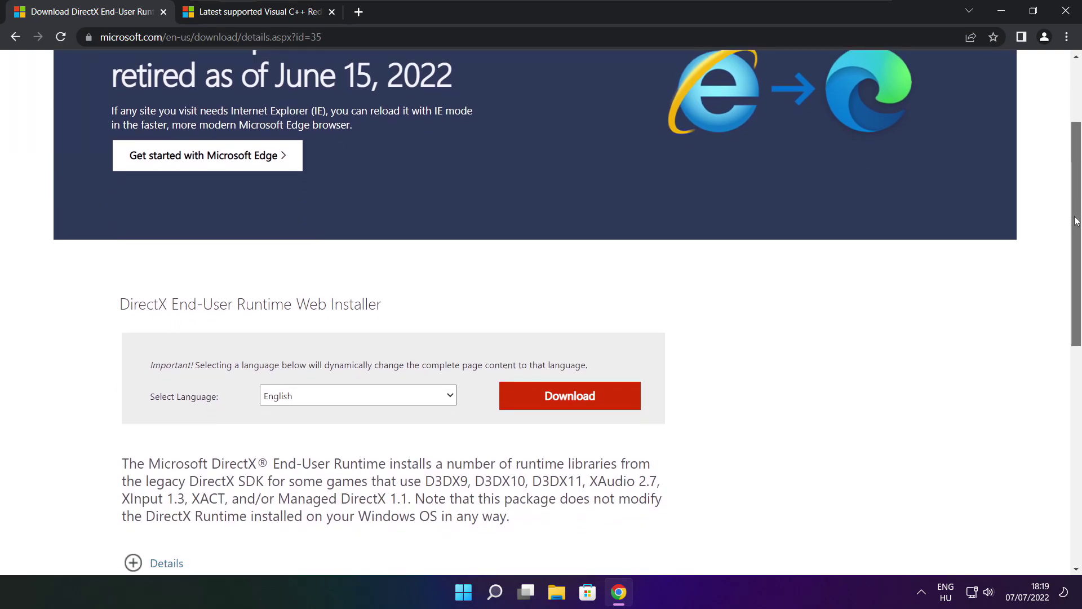
{"action": "mouse_move", "coordinate": [399, 239]}
{"action": "left_mouse_down"}
{"action": "mouse_move", "coordinate": [111, 234]}
{"action": "mouse_move", "coordinate": [460, 239]}
{"action": "left_mouse_up"}
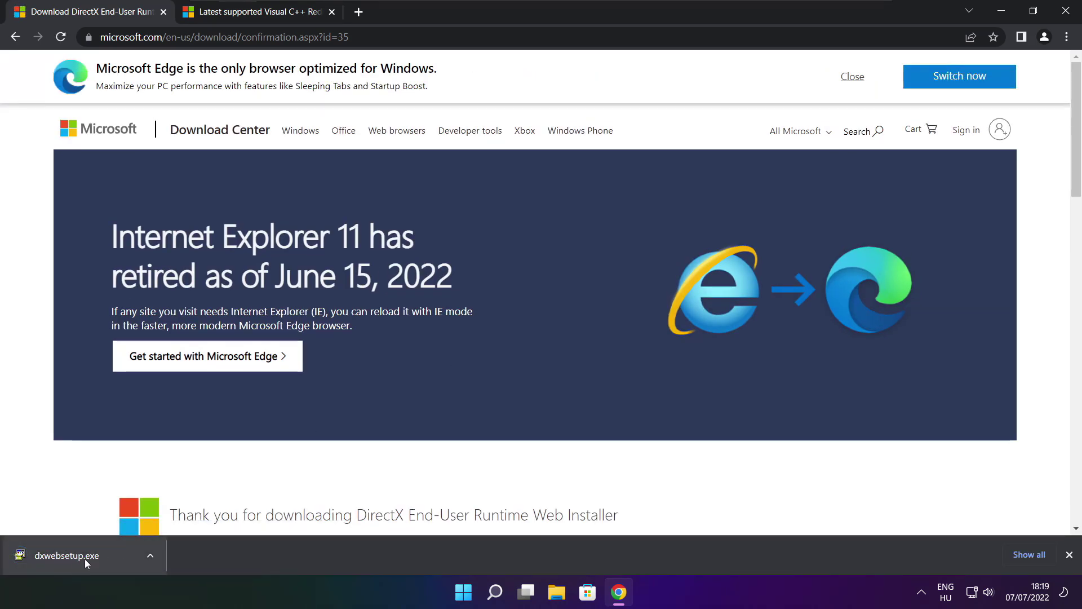
- Install the DirectX runtime from dxwebsetup.exe, accepting the license and declining the Bing Bar
{"action": "left_click", "coordinate": [102, 556]}
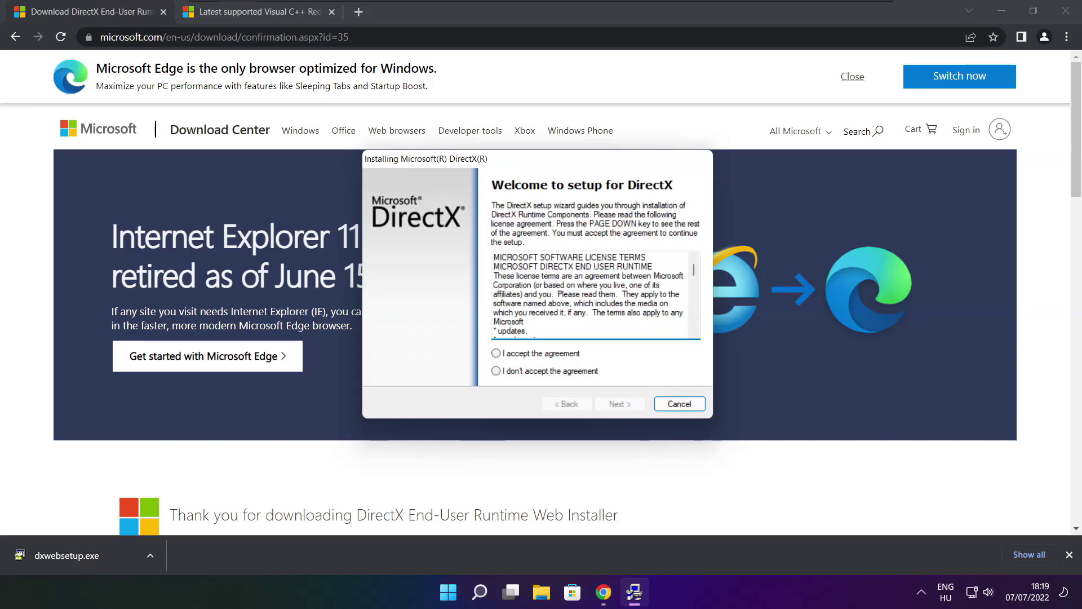
{"action": "left_click_drag", "start_coordinate": [694, 269], "coordinate": [694, 331]}
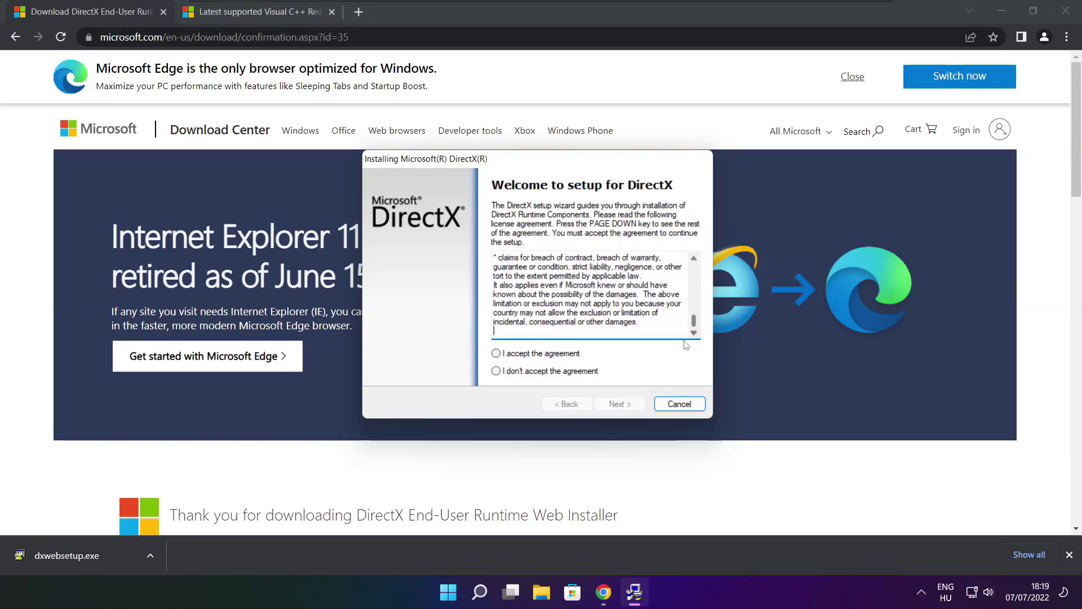
{"action": "left_click", "coordinate": [518, 353]}
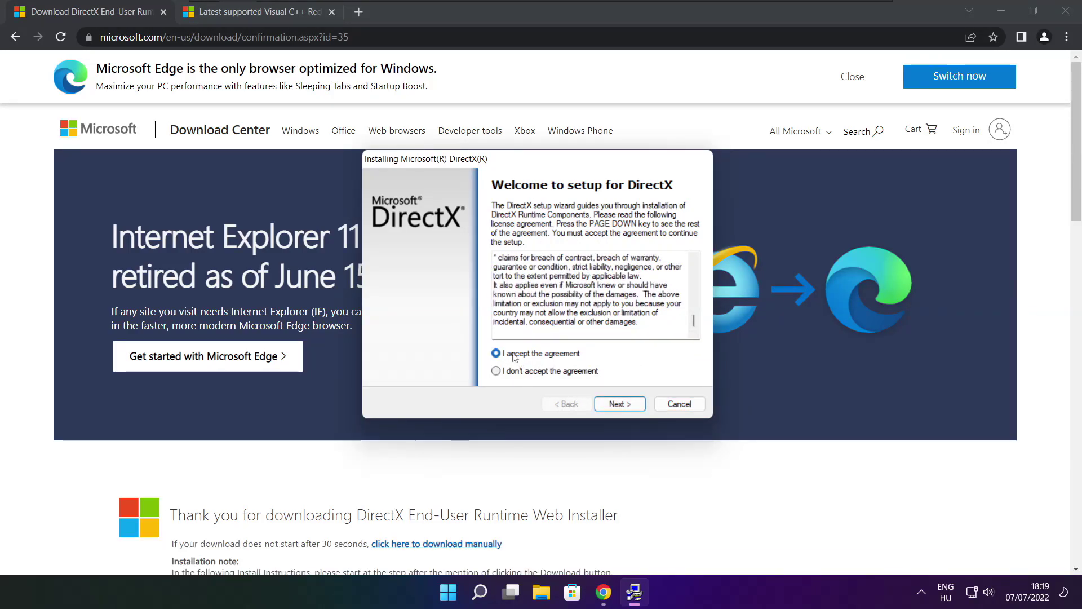
{"action": "left_click", "coordinate": [626, 406]}
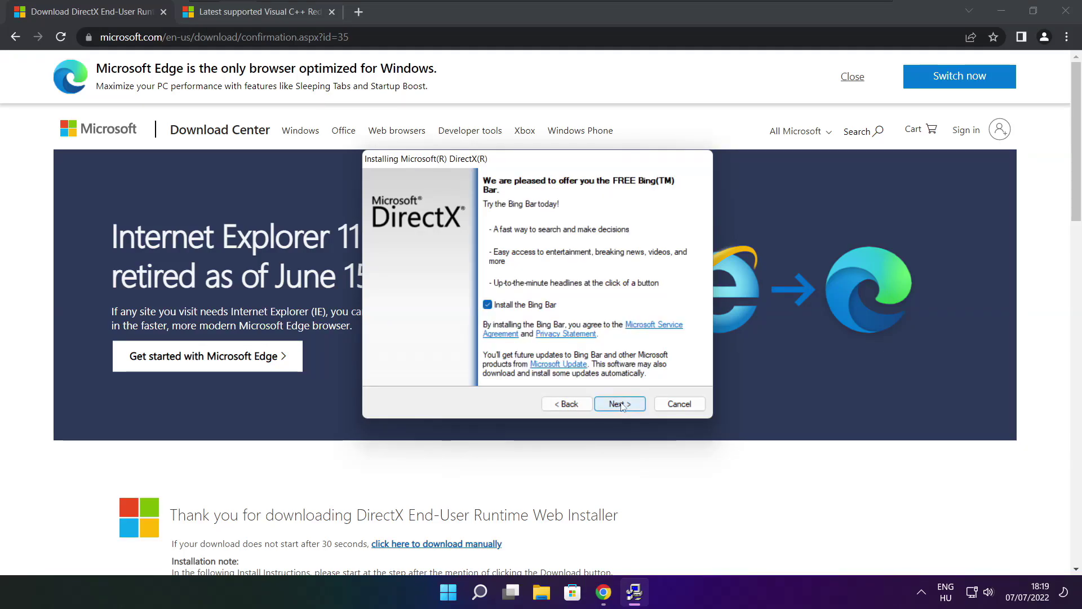
{"action": "left_click", "coordinate": [488, 305]}
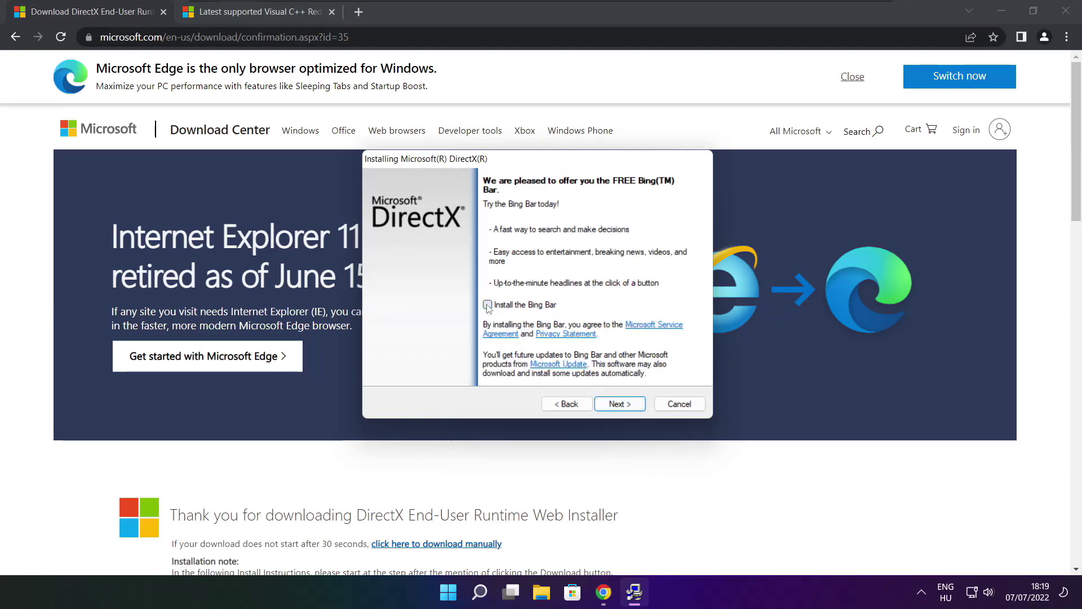
{"action": "left_click", "coordinate": [631, 404]}
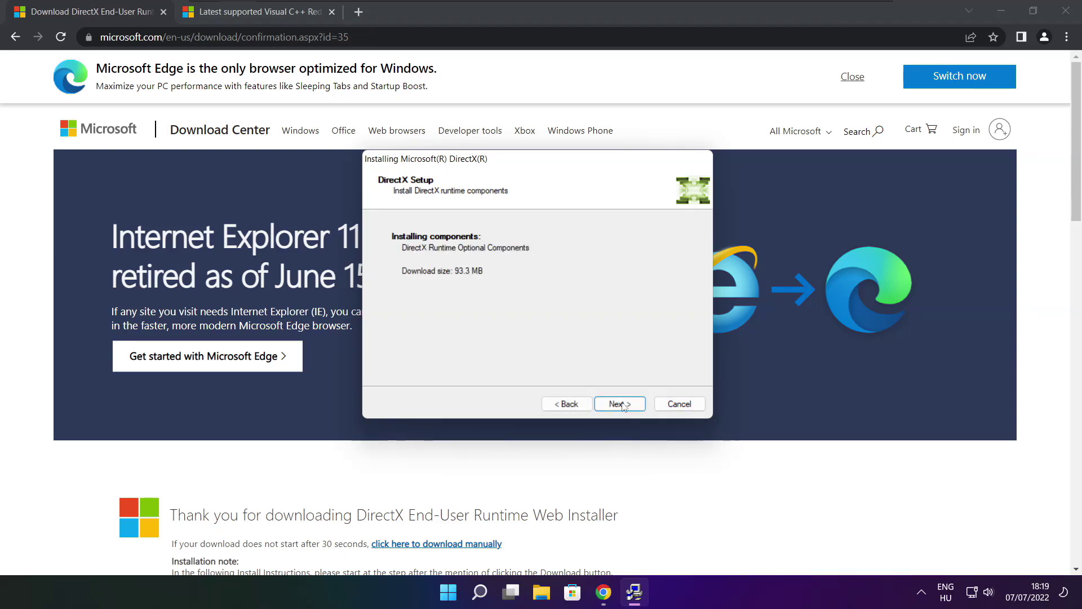
{"action": "left_click", "coordinate": [623, 406]}
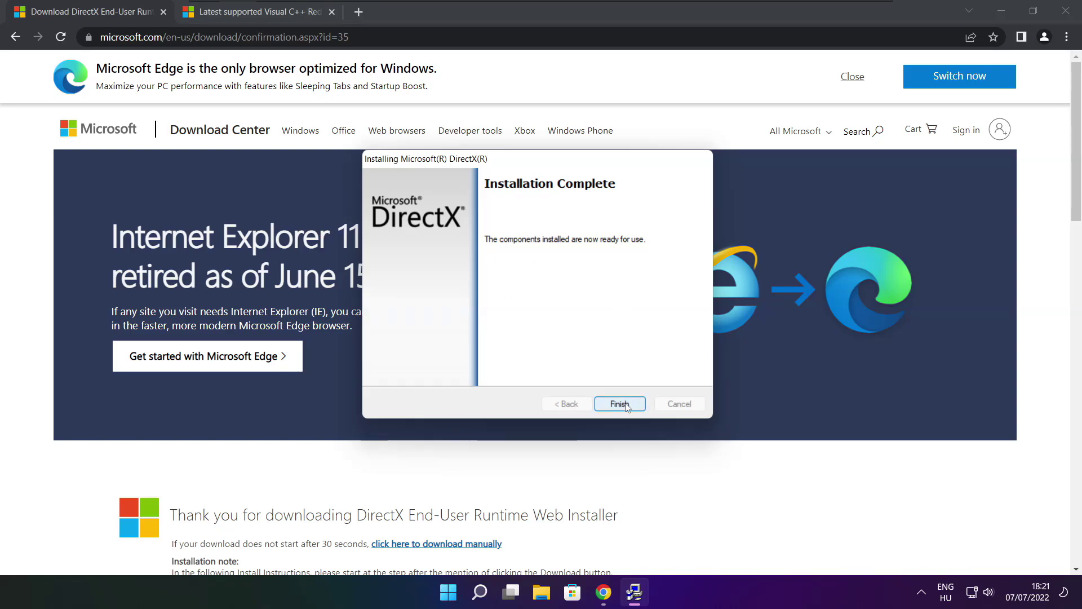
{"action": "left_click", "coordinate": [619, 405]}
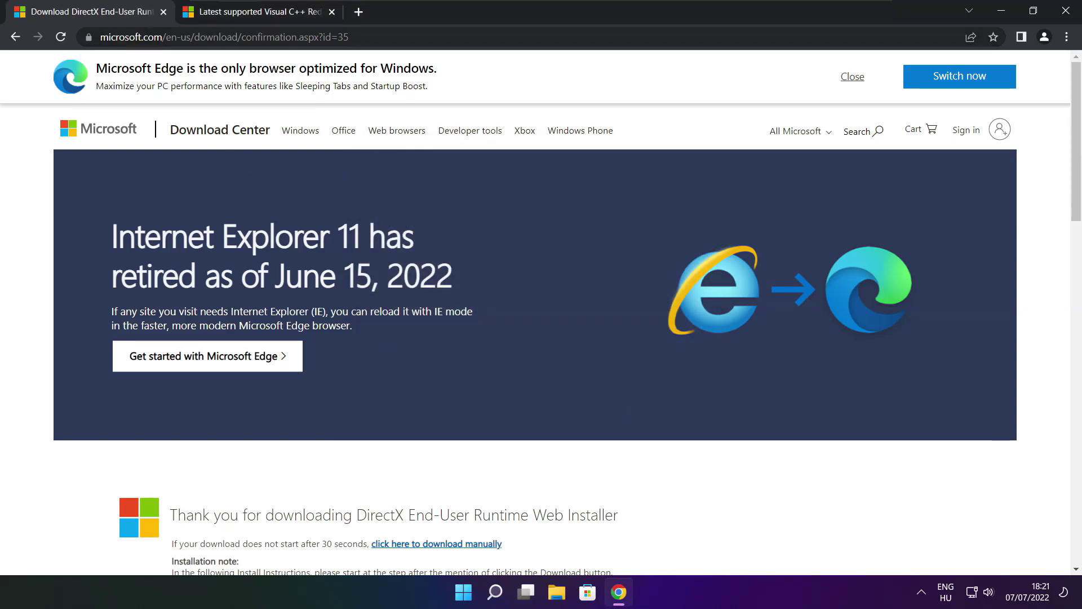
- Close the DirectX tab and find the Visual C++ redistributable download table
{"action": "left_click", "coordinate": [163, 12]}
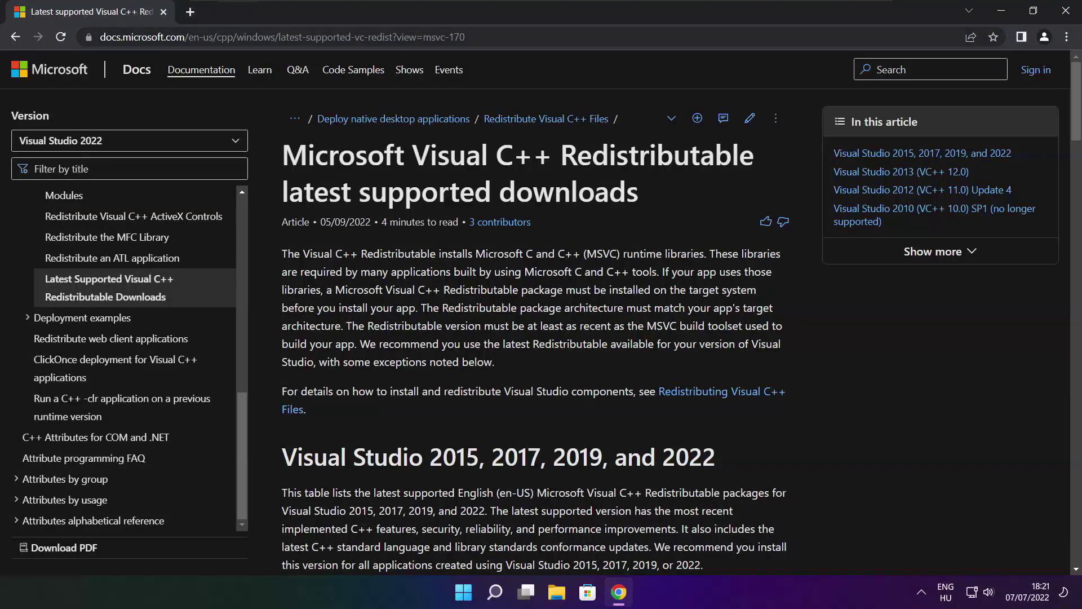
{"action": "key", "text": "ctrl+l"}
{"action": "key", "text": "End"}
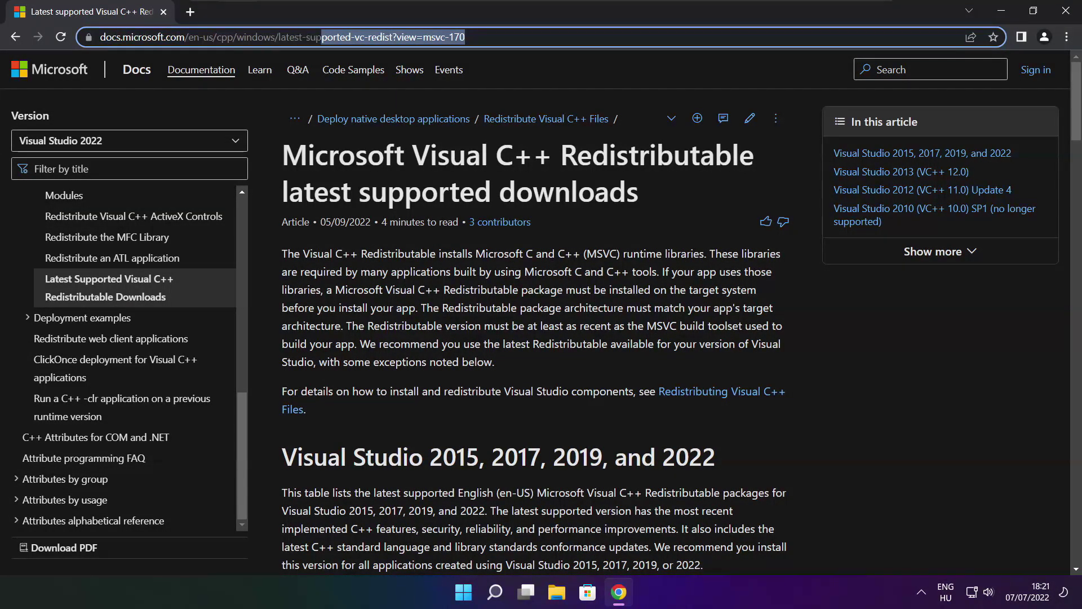
{"action": "left_click", "coordinate": [536, 68]}
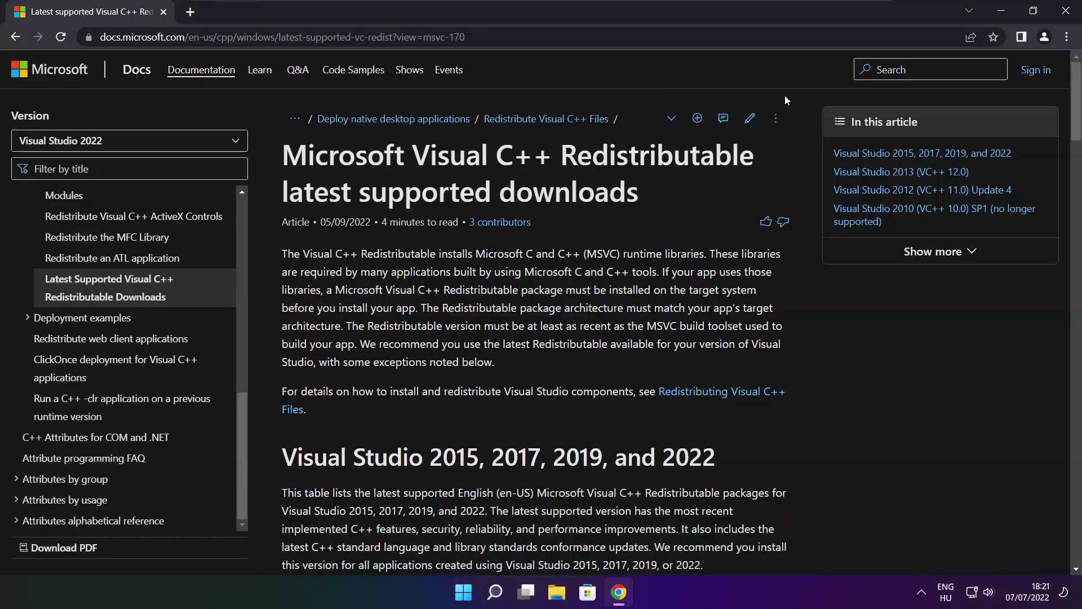
{"action": "scroll", "coordinate": [1069, 159], "scroll_direction": "down", "scroll_amount": 4}
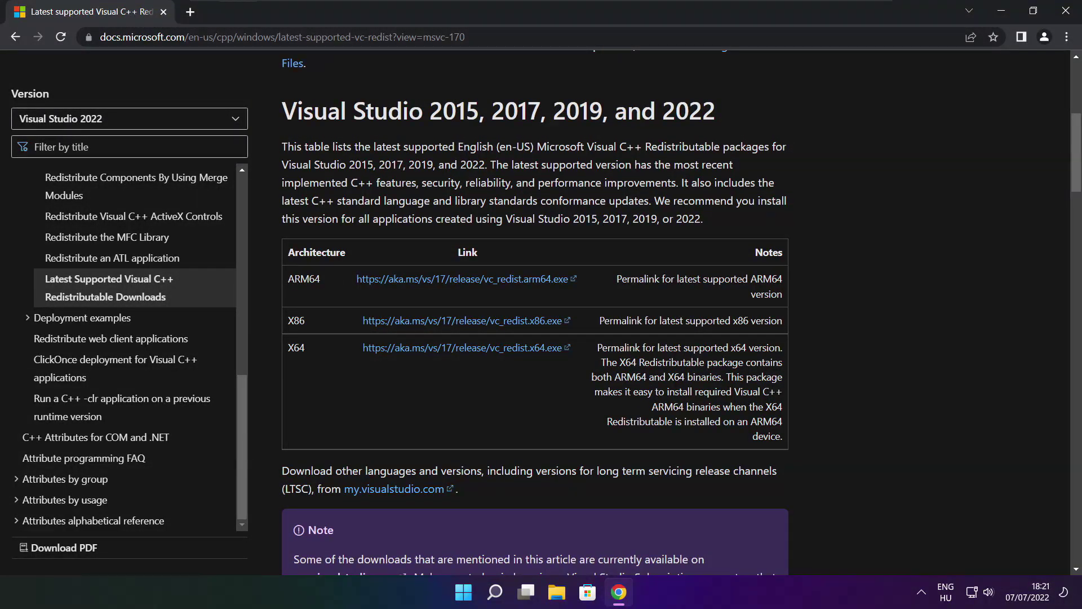
{"action": "left_click_drag", "start_coordinate": [287, 272], "coordinate": [727, 387]}
{"action": "left_click", "coordinate": [727, 388]}
- Download the ARM64, x86 and x64 Visual C++ redistributables and launch the ARM64 installer
{"action": "left_click", "coordinate": [449, 284]}
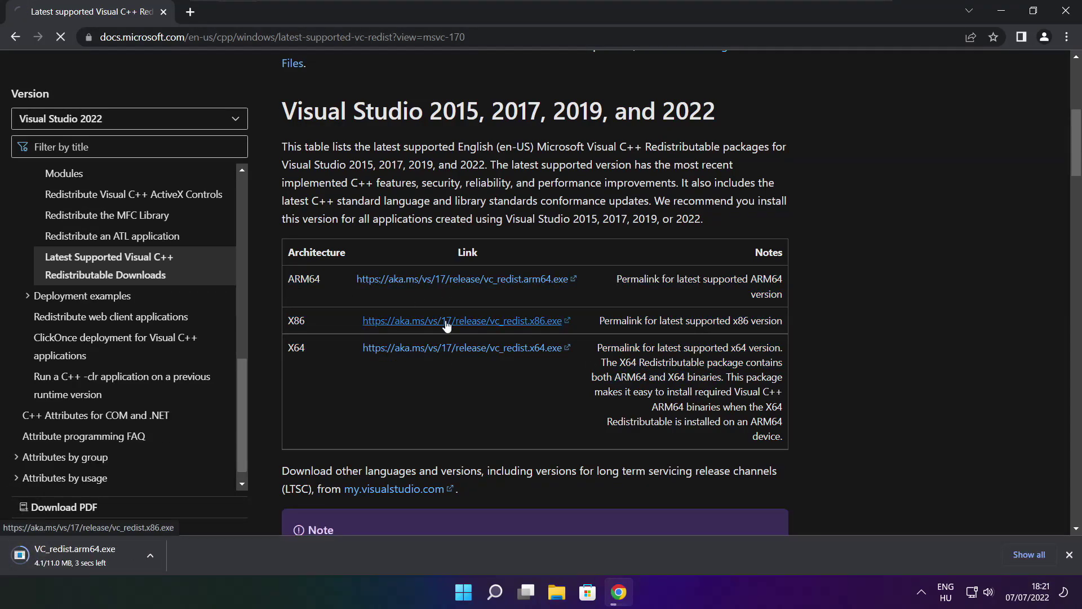
{"action": "left_click", "coordinate": [447, 326]}
{"action": "left_click", "coordinate": [446, 347]}
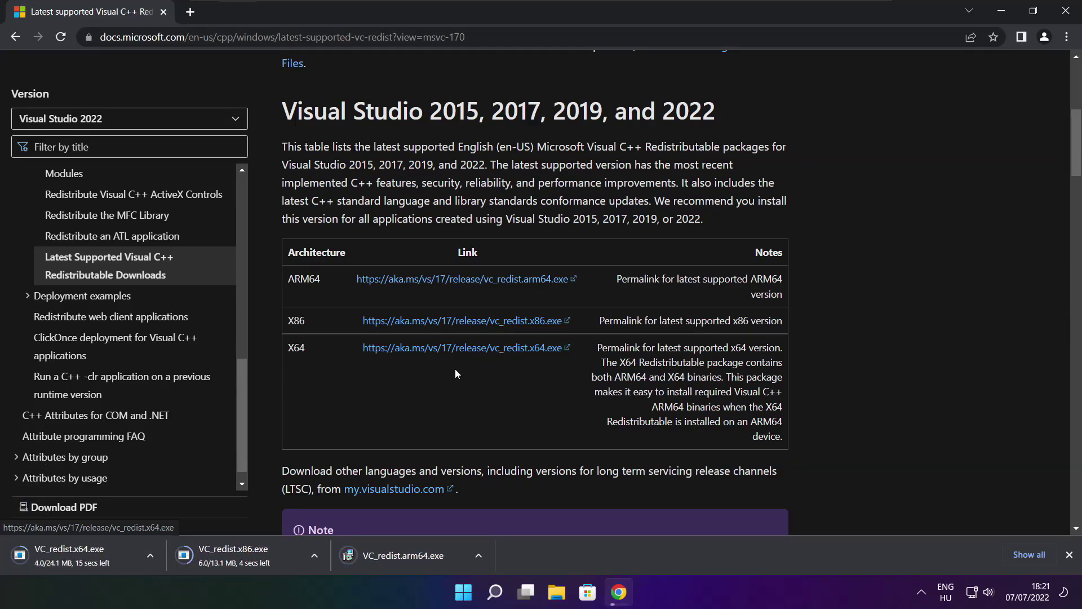
{"action": "left_click", "coordinate": [411, 557]}
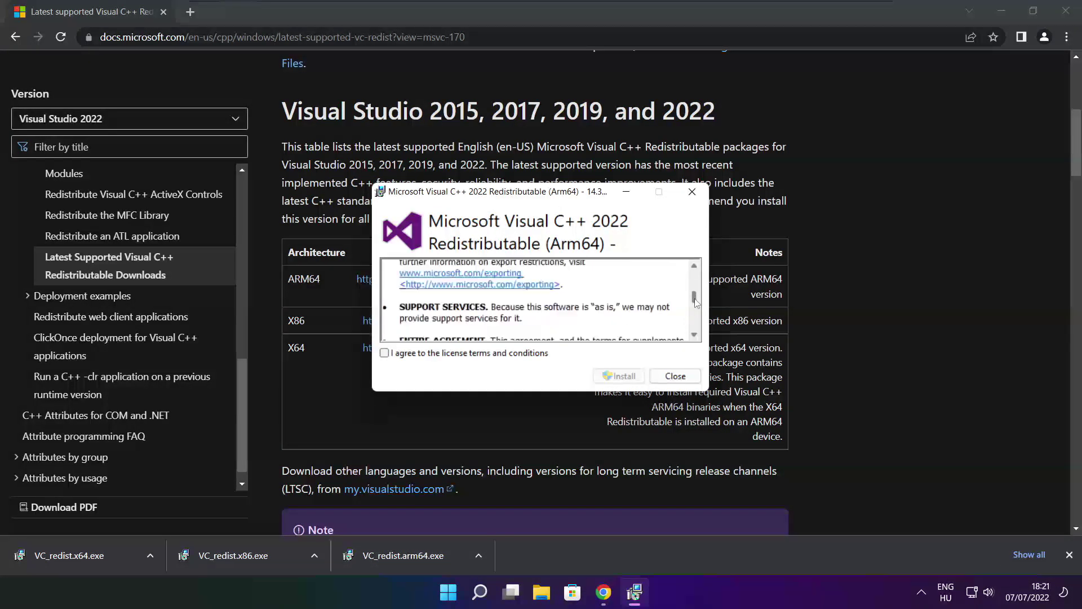
{"action": "left_click_drag", "start_coordinate": [695, 302], "coordinate": [693, 330]}
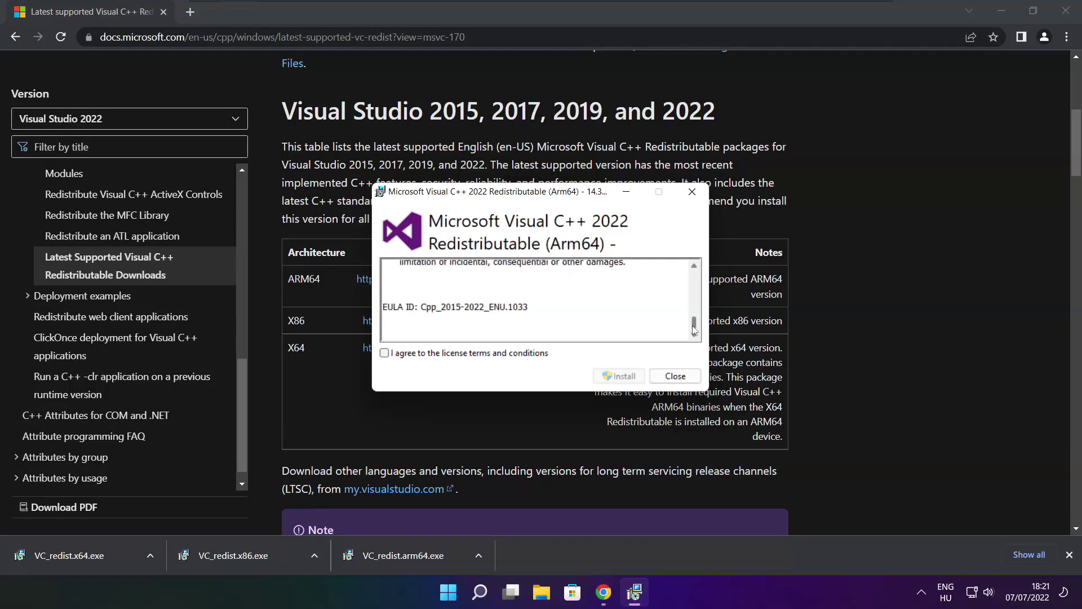
- Try installing the ARM64 redistributable and dismiss the failed setup
{"action": "left_click", "coordinate": [385, 353]}
{"action": "left_click", "coordinate": [620, 377]}
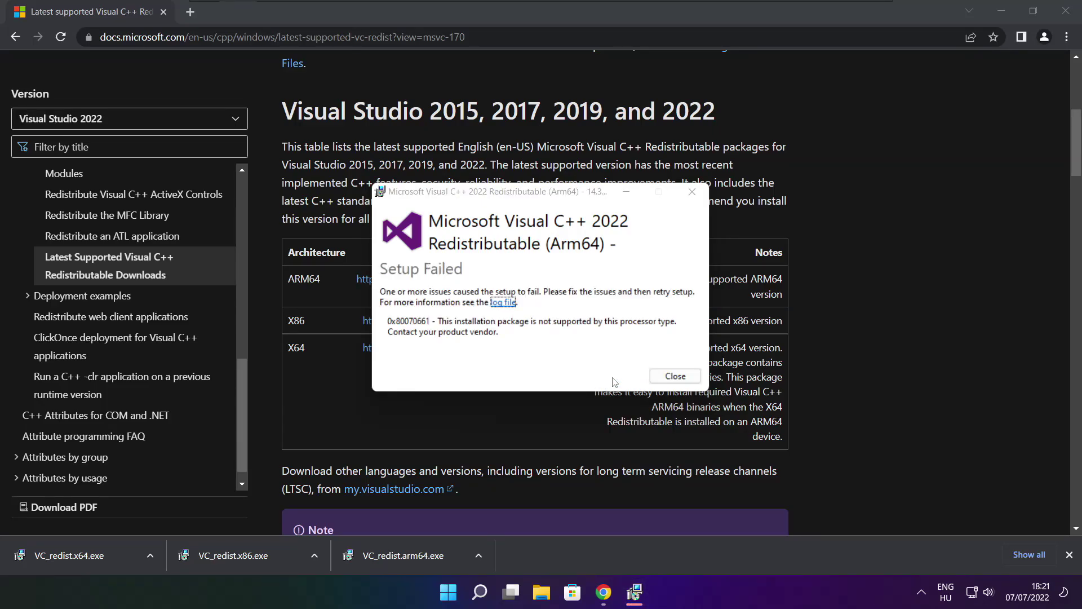
{"action": "left_click", "coordinate": [661, 377]}
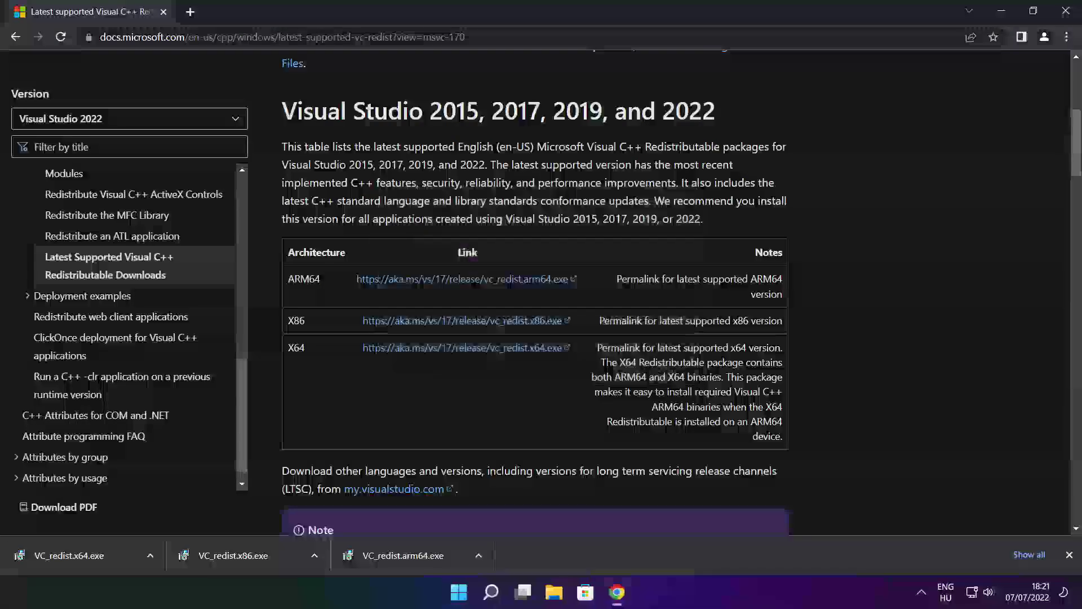
- Install the x86 Visual C++ redistributable and close its successful setup
{"action": "left_click", "coordinate": [255, 556]}
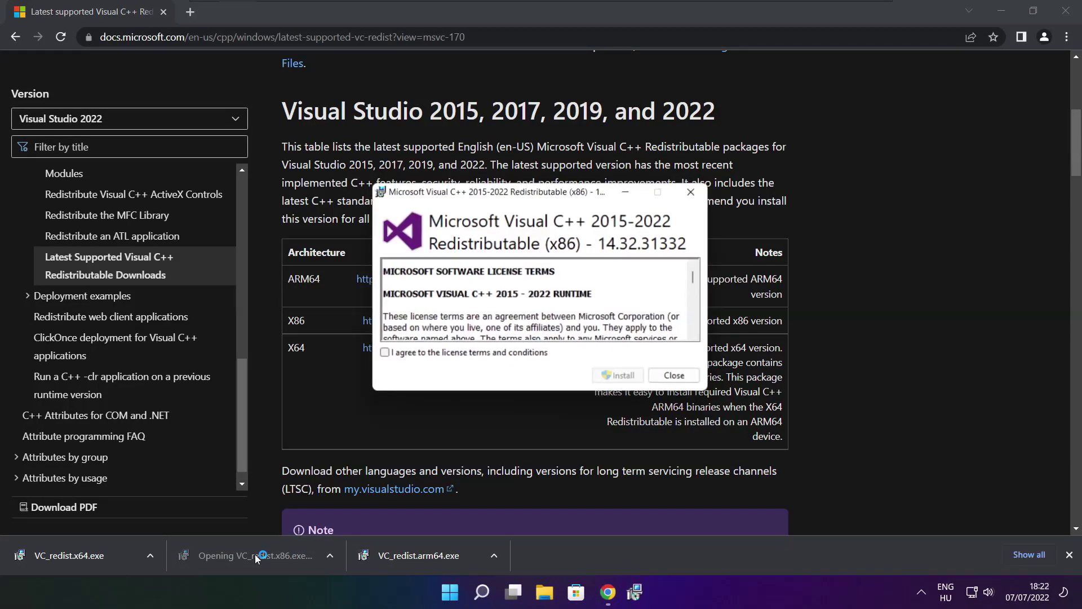
{"action": "left_click_drag", "start_coordinate": [695, 277], "coordinate": [693, 326]}
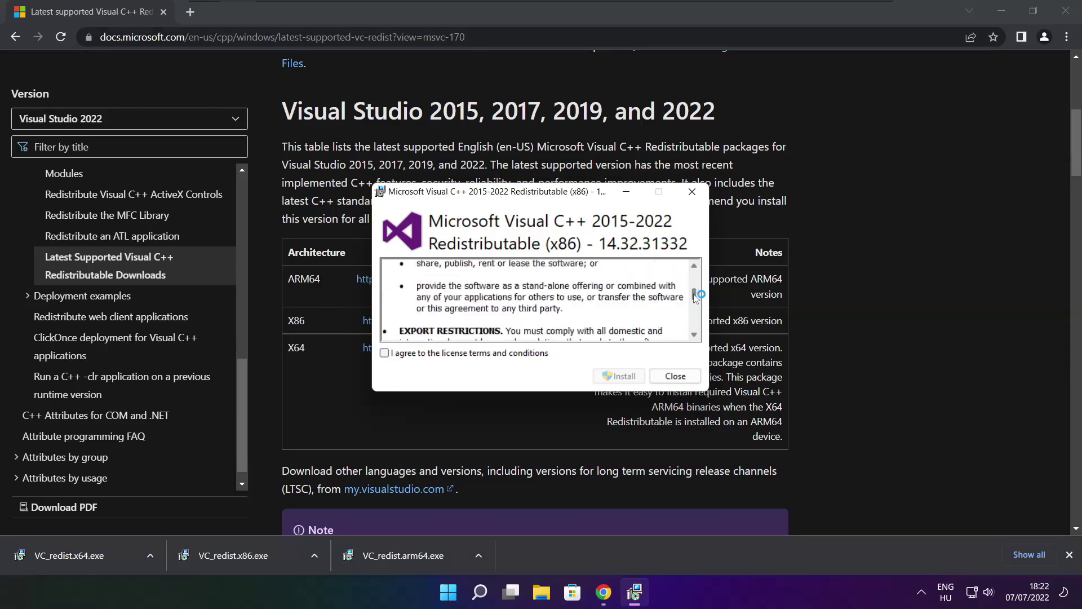
{"action": "left_click", "coordinate": [385, 352]}
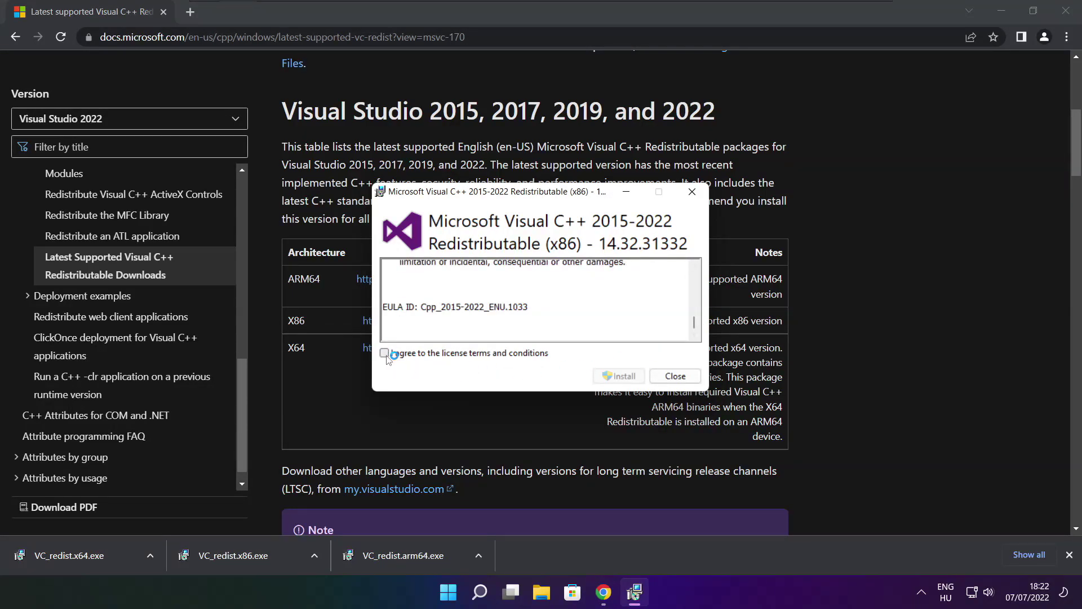
{"action": "left_click", "coordinate": [622, 379]}
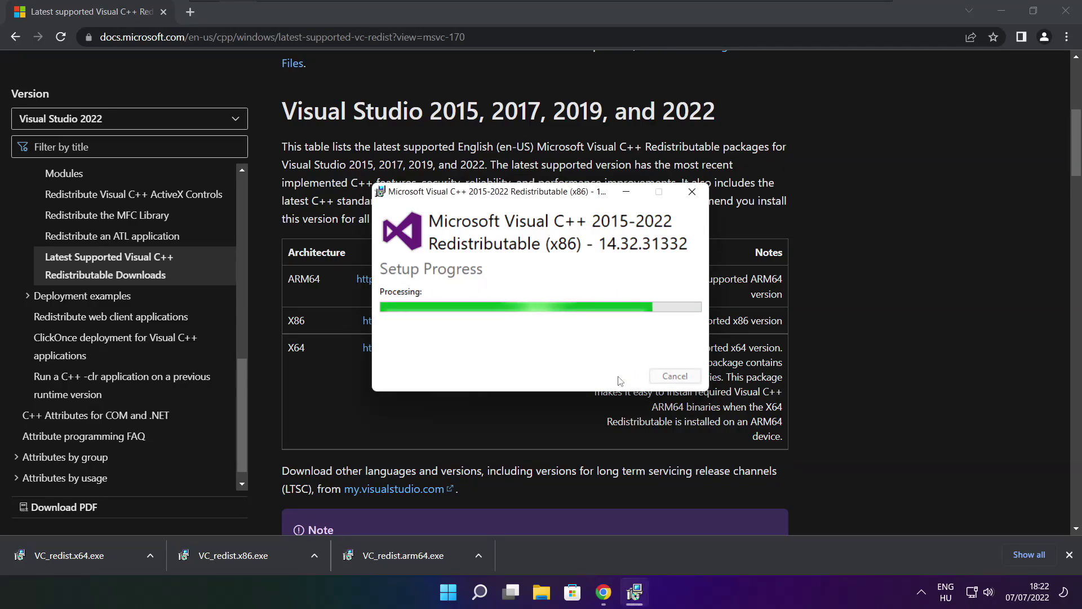
{"action": "left_click", "coordinate": [675, 376]}
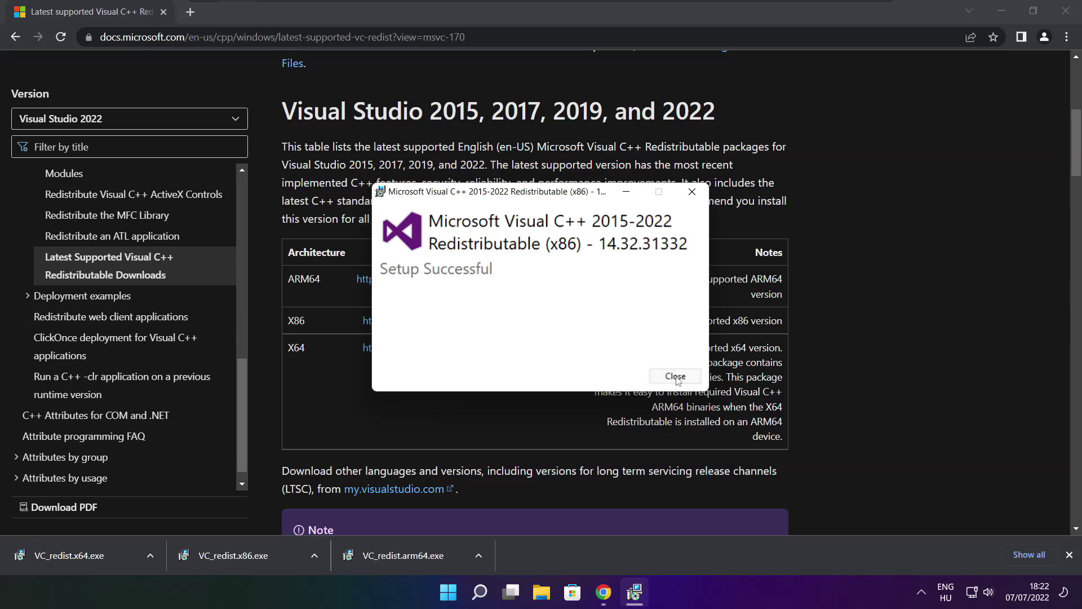
- Install the x64 Visual C++ redistributable (14.32.31332) and close its successful setup
{"action": "left_click", "coordinate": [85, 556]}
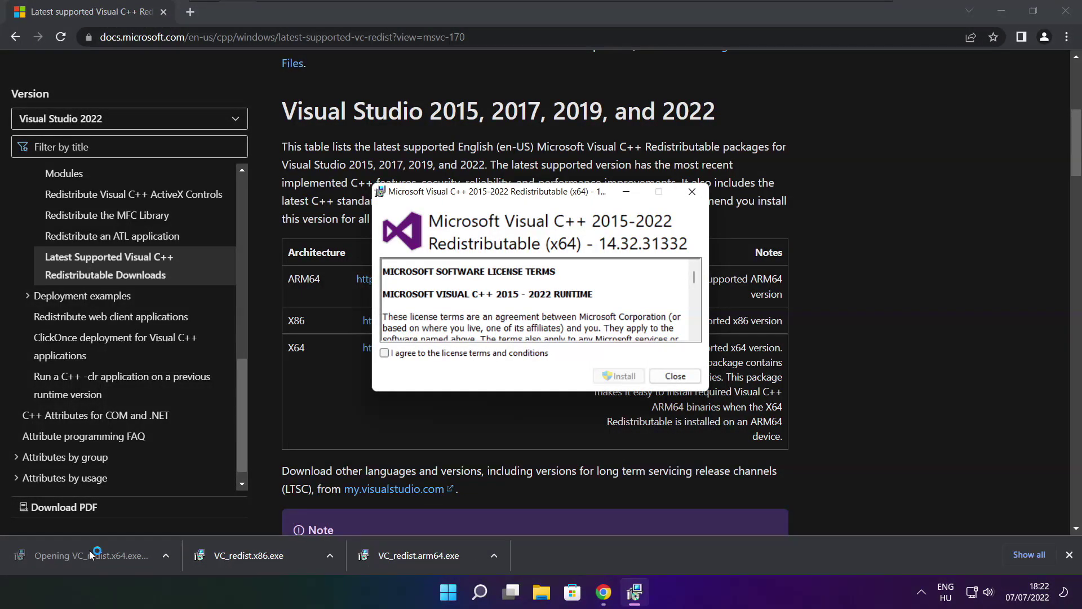
{"action": "left_click_drag", "start_coordinate": [699, 288], "coordinate": [695, 337]}
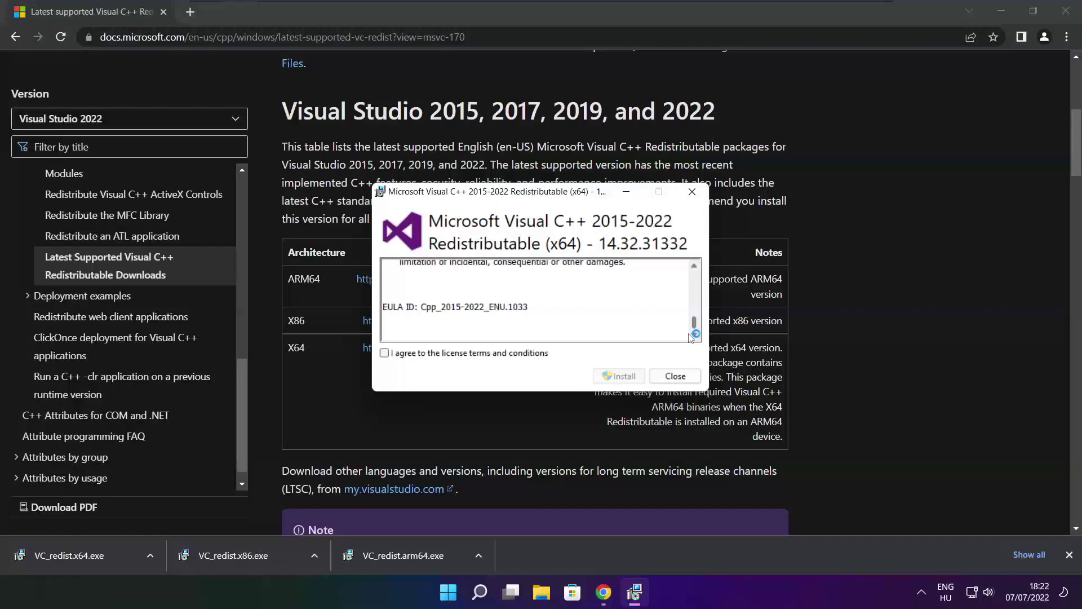
{"action": "left_click", "coordinate": [386, 353]}
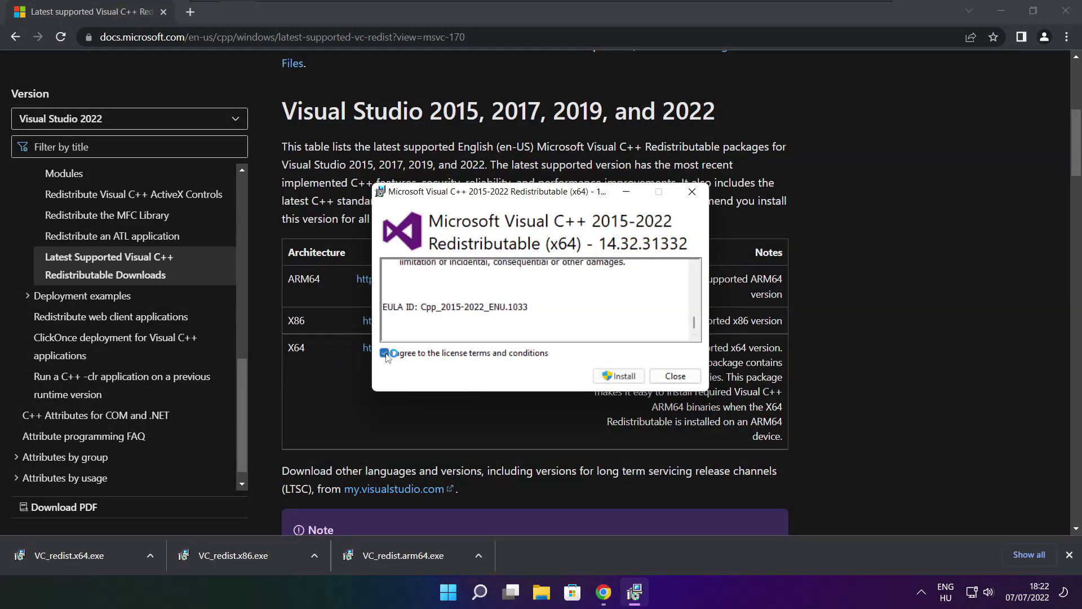
{"action": "left_click", "coordinate": [620, 377]}
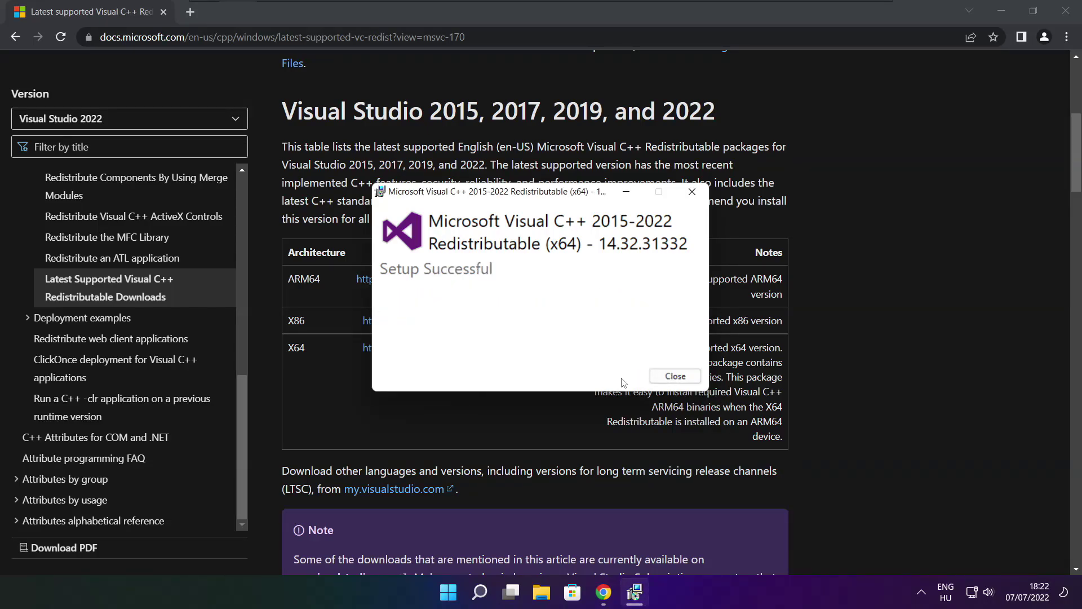
{"action": "left_click", "coordinate": [676, 378]}
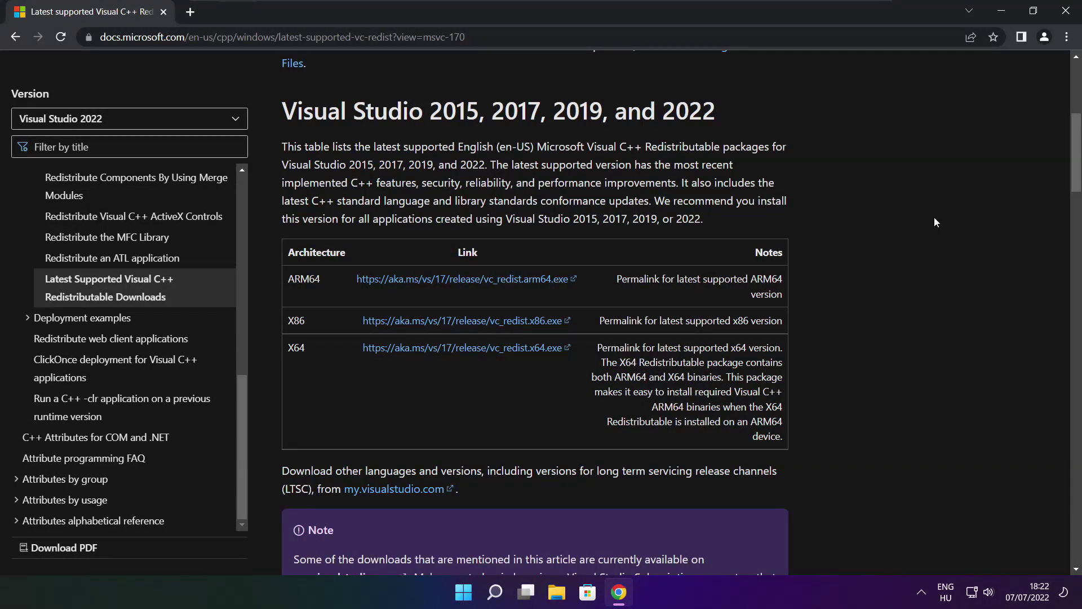
- Close Chrome and open Task Manager from the Start button's Win+X menu
{"action": "left_click", "coordinate": [1066, 13]}
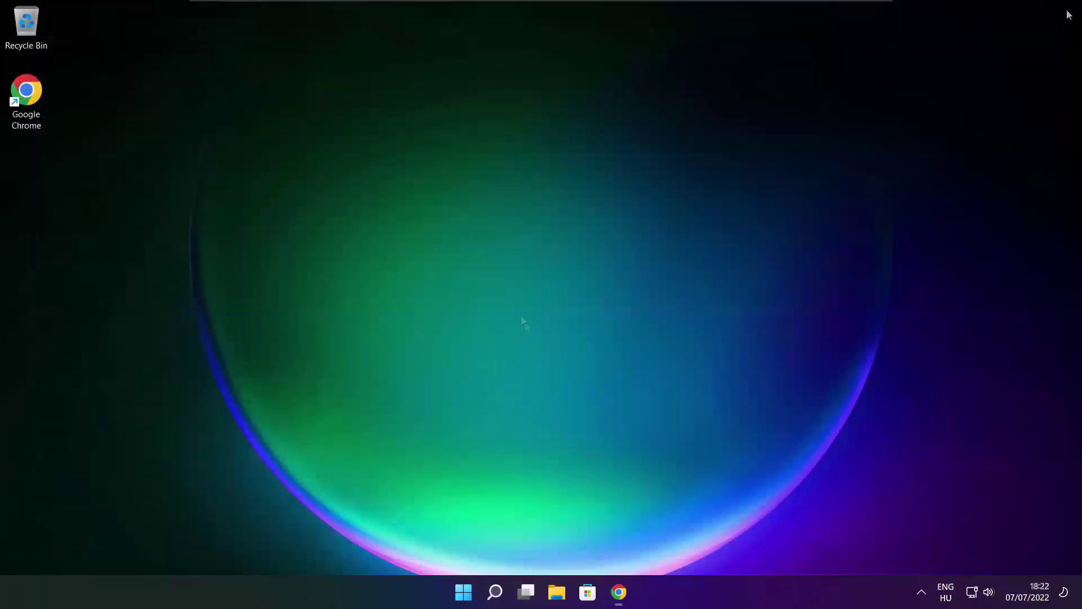
{"action": "right_click", "coordinate": [464, 592]}
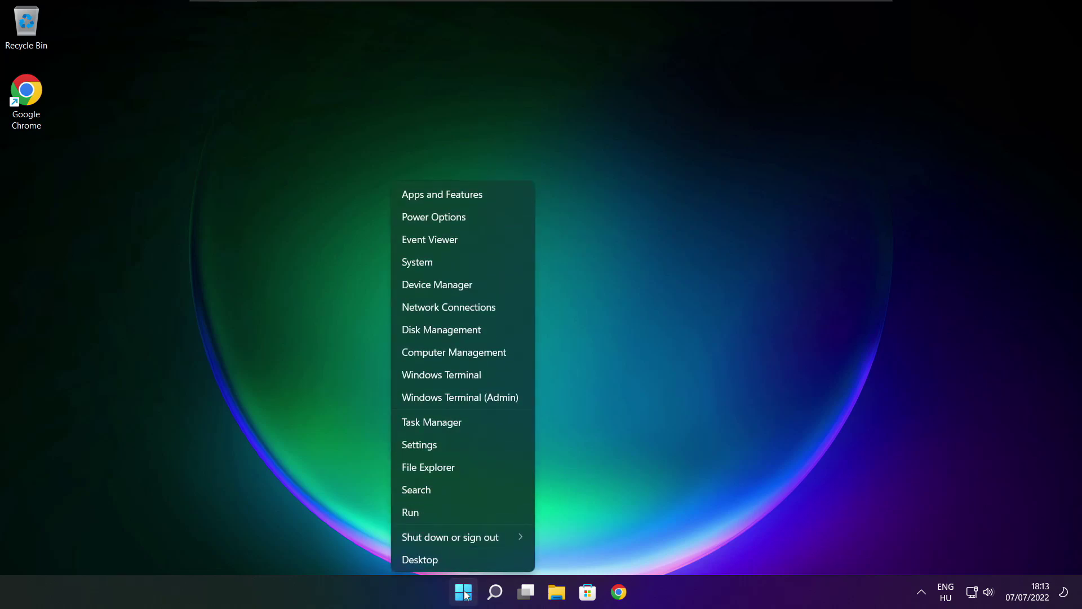
{"action": "left_click", "coordinate": [465, 422]}
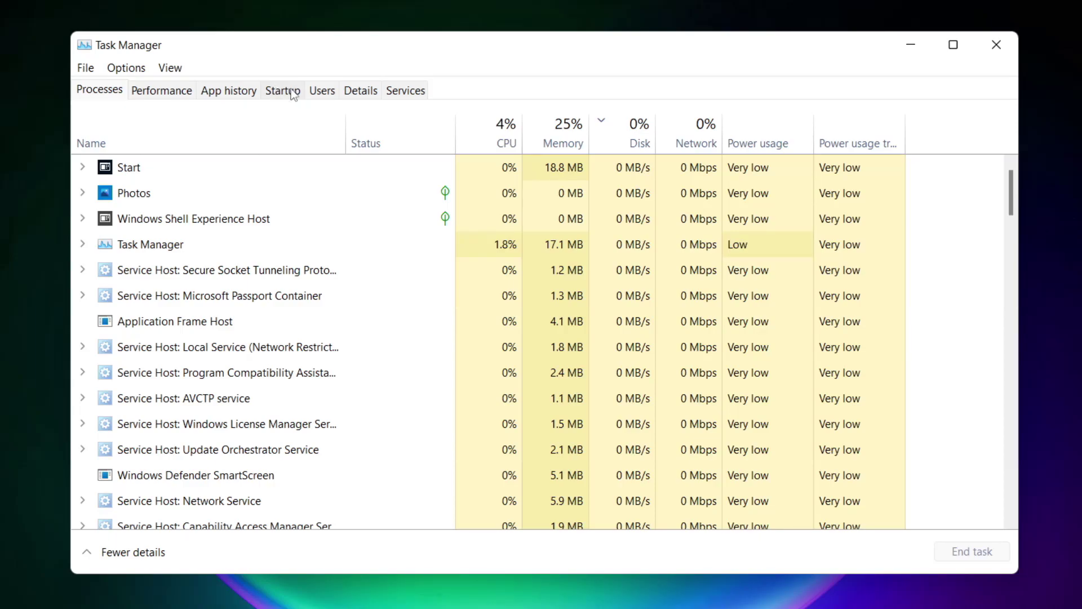
- Disable Cortana and Microsoft Edge in the Startup apps list
{"action": "left_click", "coordinate": [284, 91]}
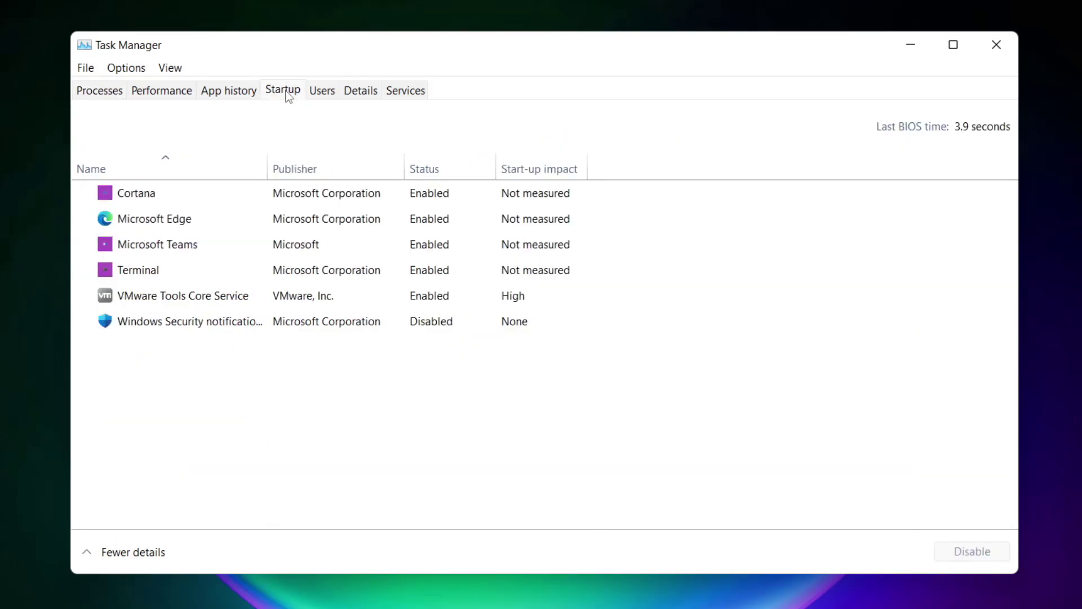
{"action": "left_click", "coordinate": [285, 197]}
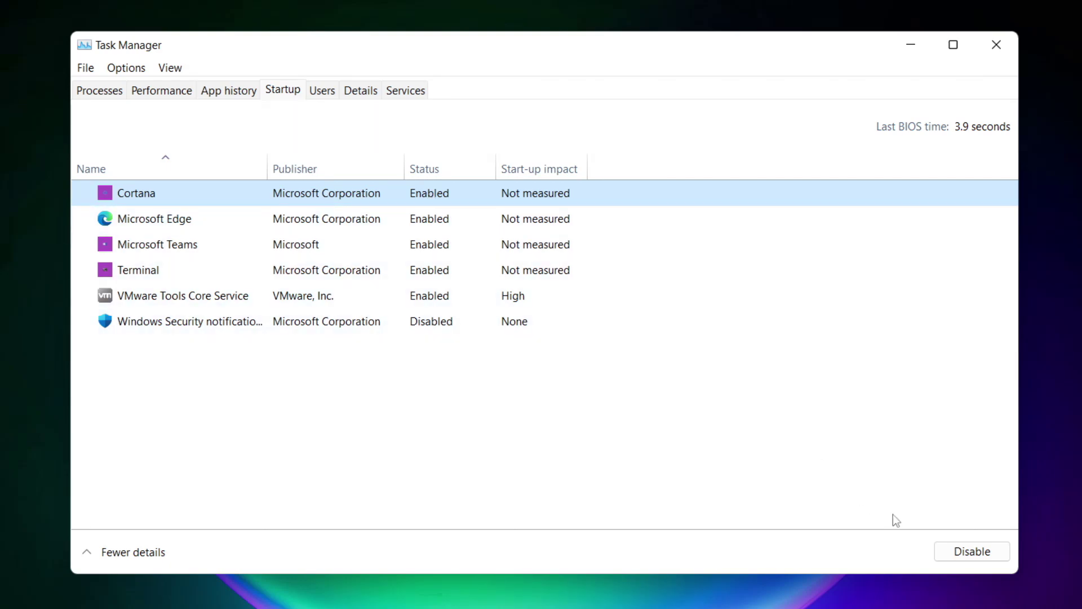
{"action": "left_click", "coordinate": [971, 554]}
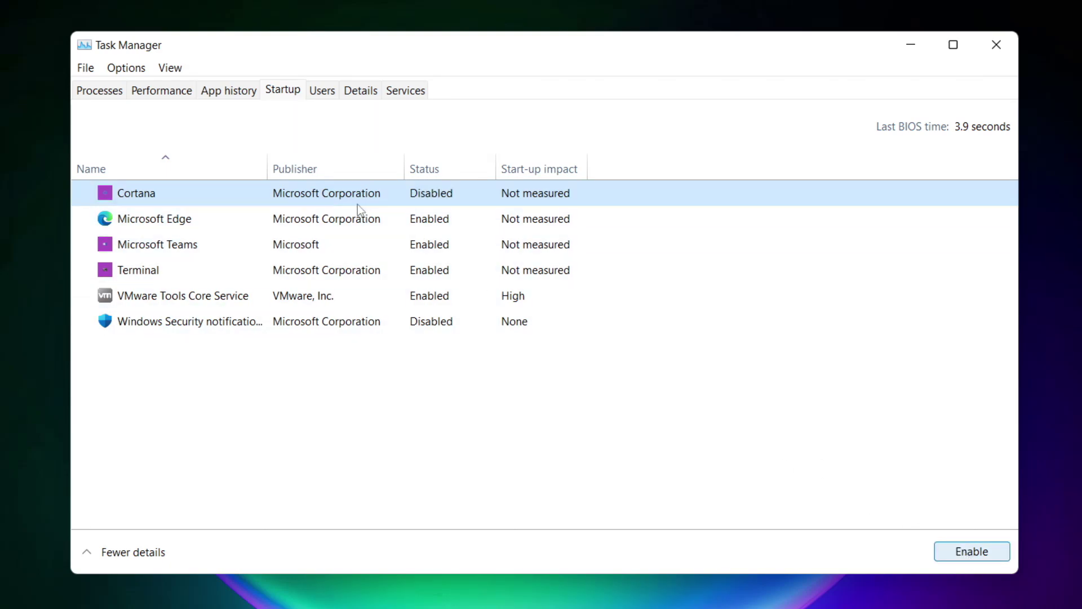
{"action": "left_click", "coordinate": [321, 225]}
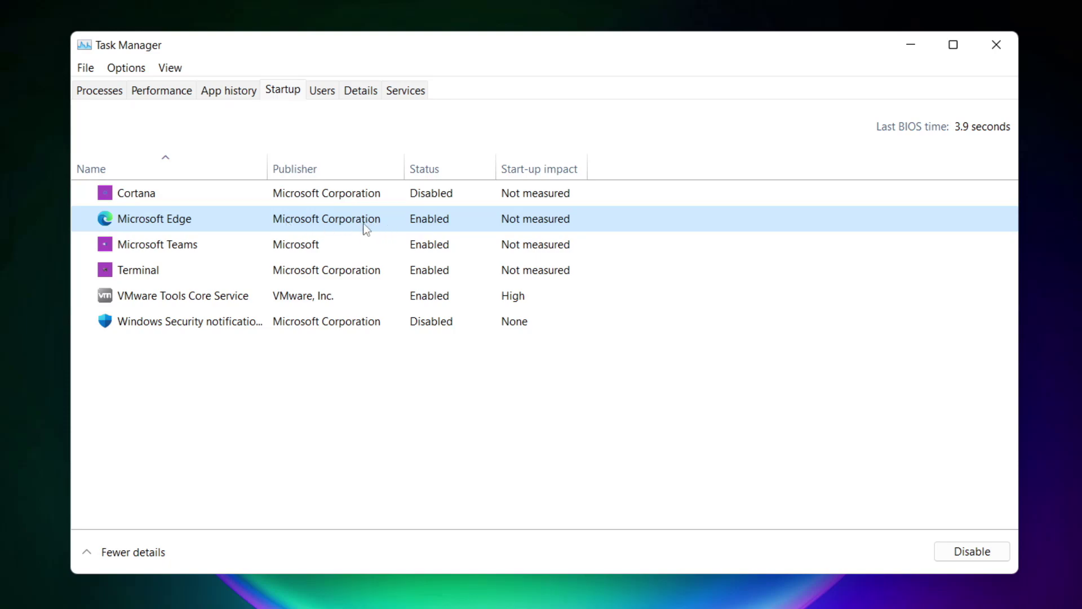
{"action": "left_click", "coordinate": [970, 554]}
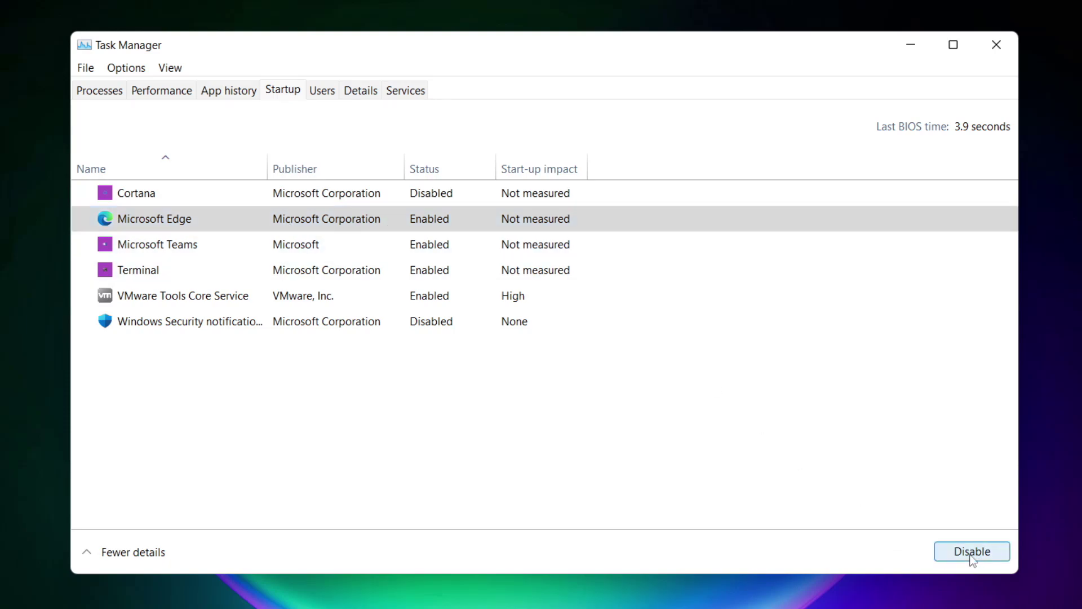
- Disable Microsoft Teams and Terminal at startup, then close Task Manager
{"action": "left_click", "coordinate": [446, 246]}
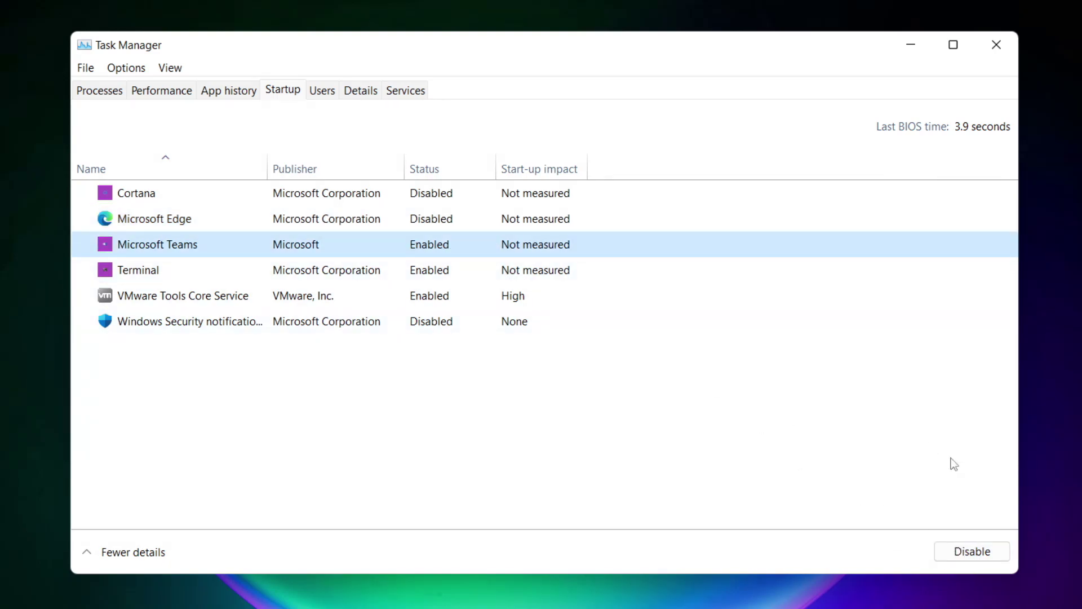
{"action": "left_click", "coordinate": [986, 558]}
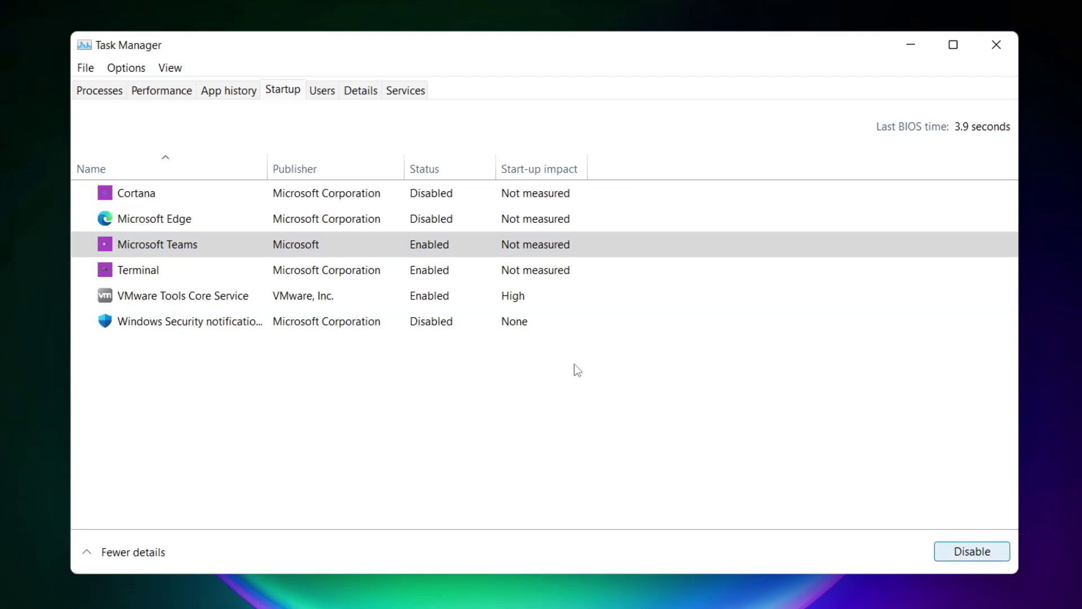
{"action": "left_click", "coordinate": [360, 275]}
{"action": "left_click", "coordinate": [989, 558]}
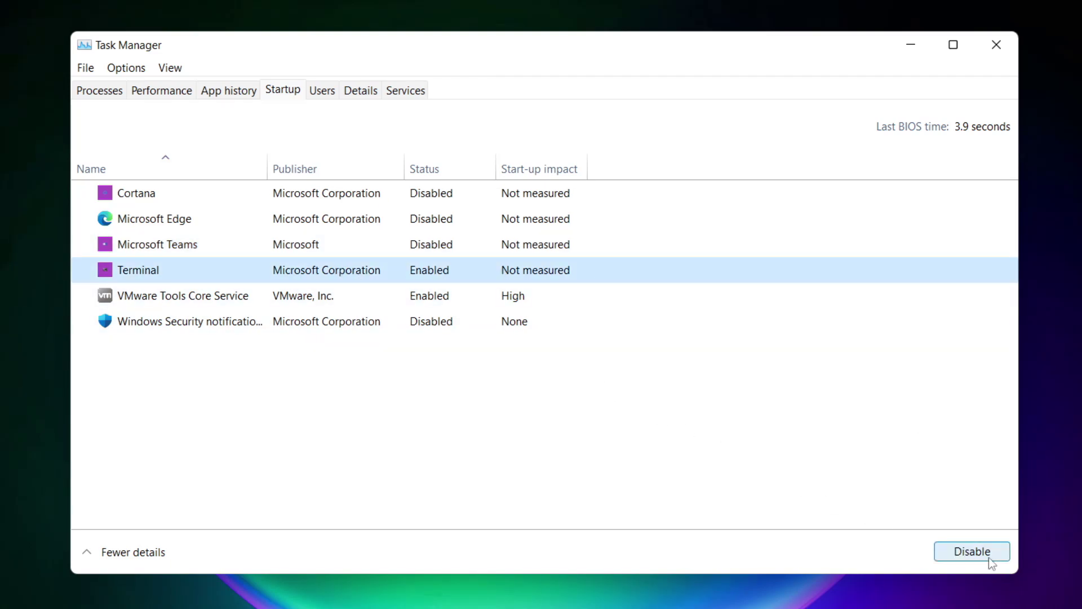
{"action": "left_click", "coordinate": [425, 274]}
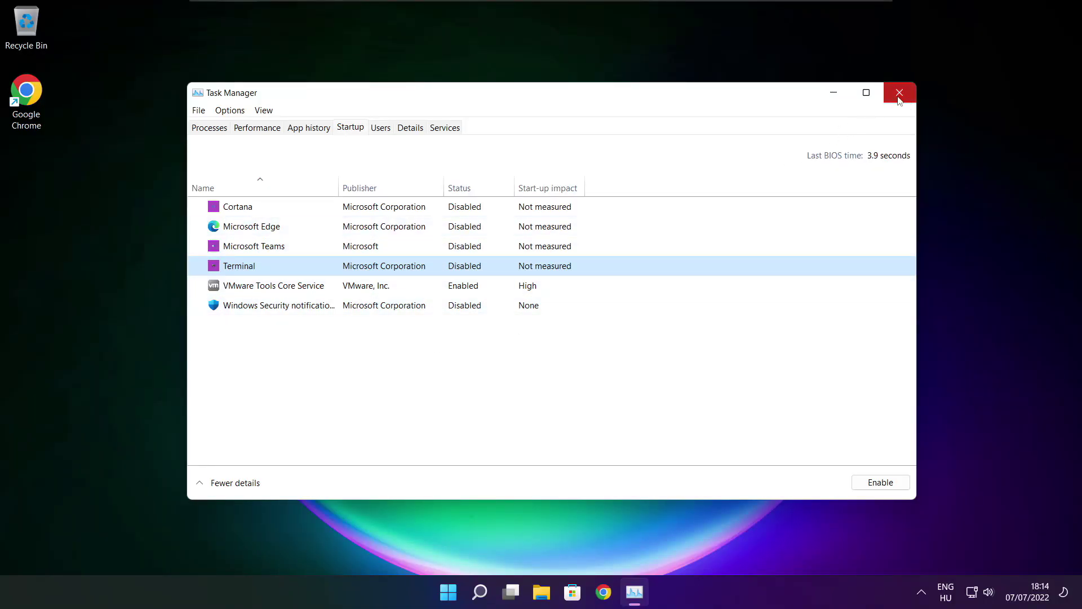
{"action": "left_click", "coordinate": [898, 92]}
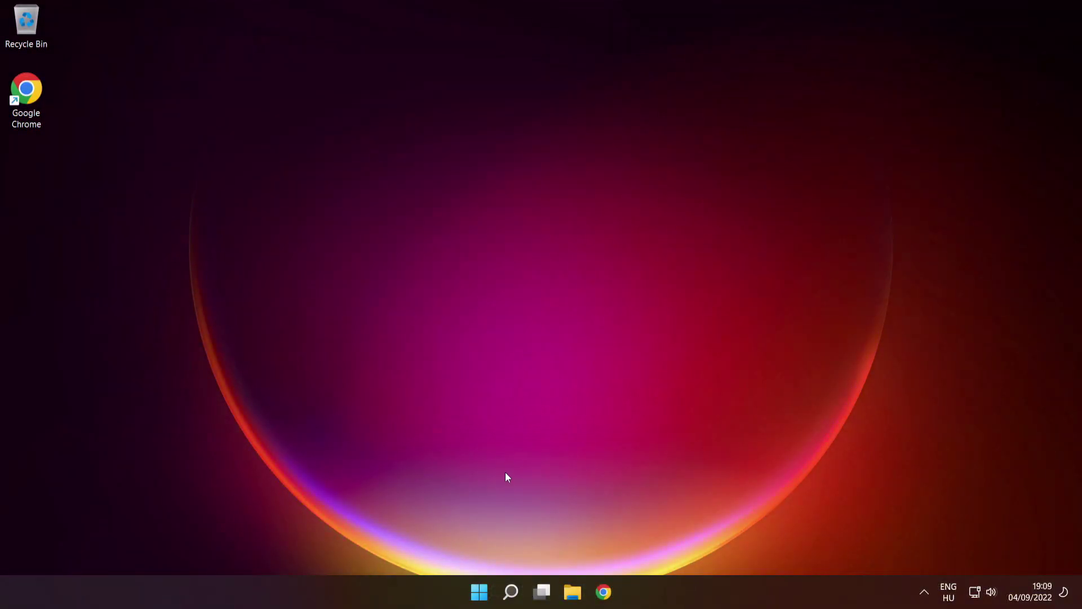
- Search for cmd and run Command Prompt as administrator
{"action": "left_click", "coordinate": [512, 592]}
{"action": "type", "text": "control Panel"}
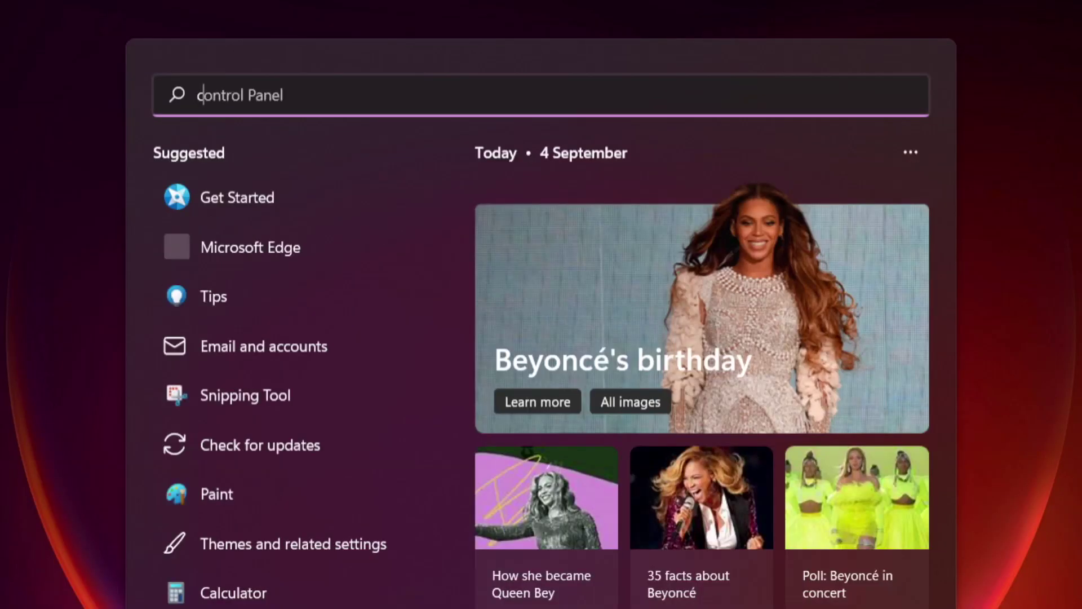
{"action": "type", "text": "cmd"}
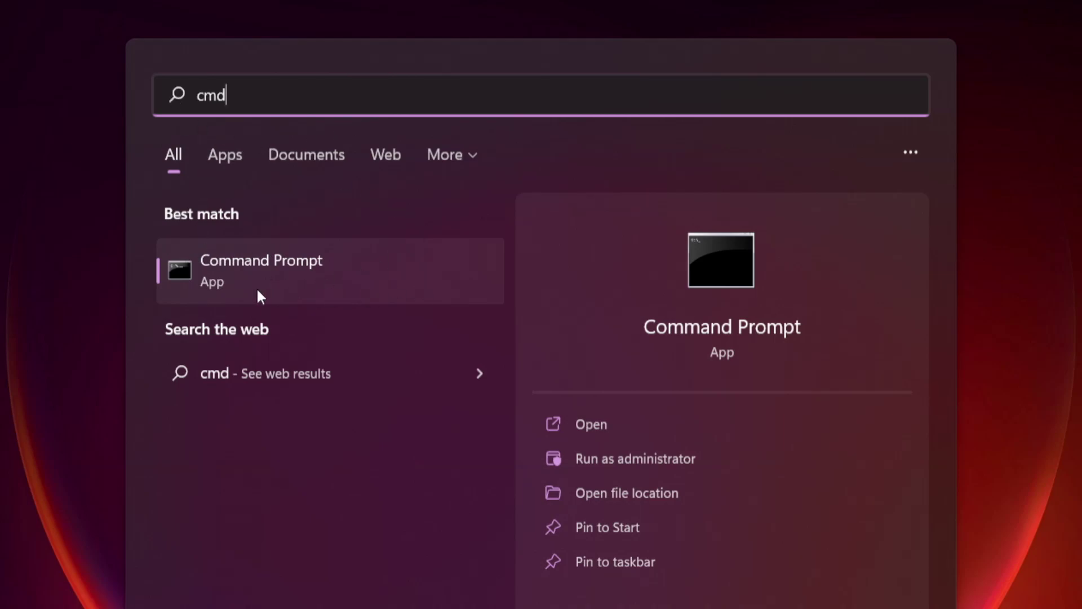
{"action": "right_click", "coordinate": [398, 269]}
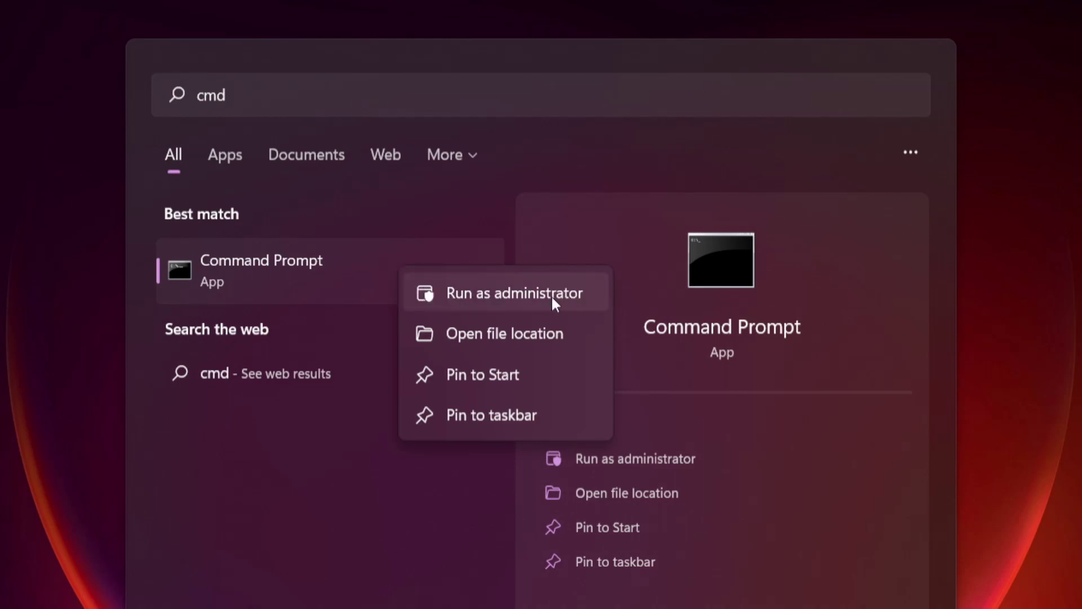
{"action": "left_click", "coordinate": [514, 291]}
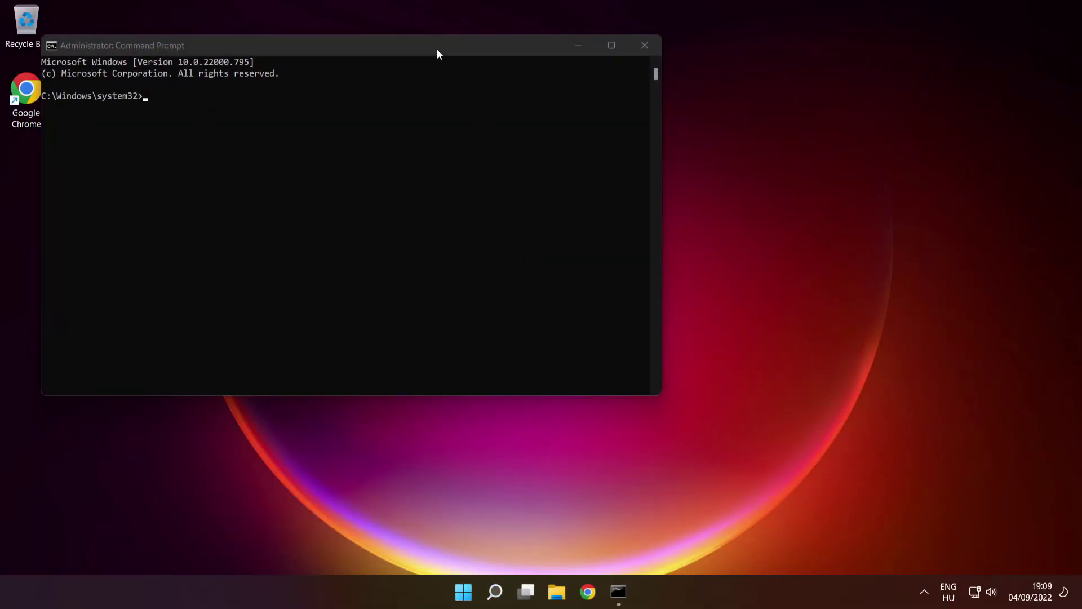
- Run sfc /scannow to repair corrupt system files, then close Command Prompt
{"action": "left_click_drag", "start_coordinate": [436, 47], "coordinate": [624, 139]}
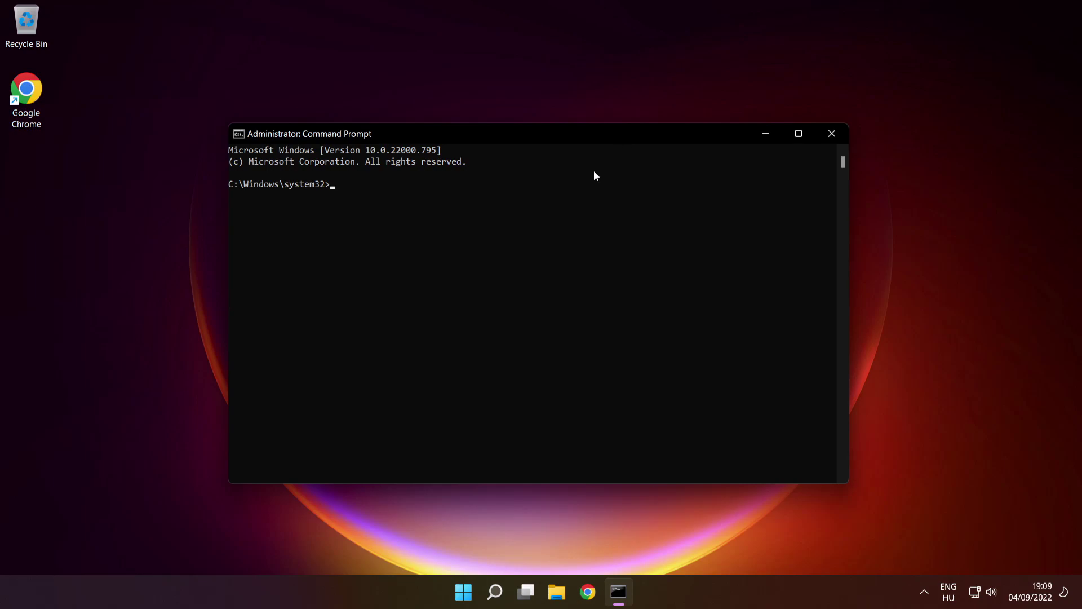
{"action": "type", "text": "sfc /scannow"}
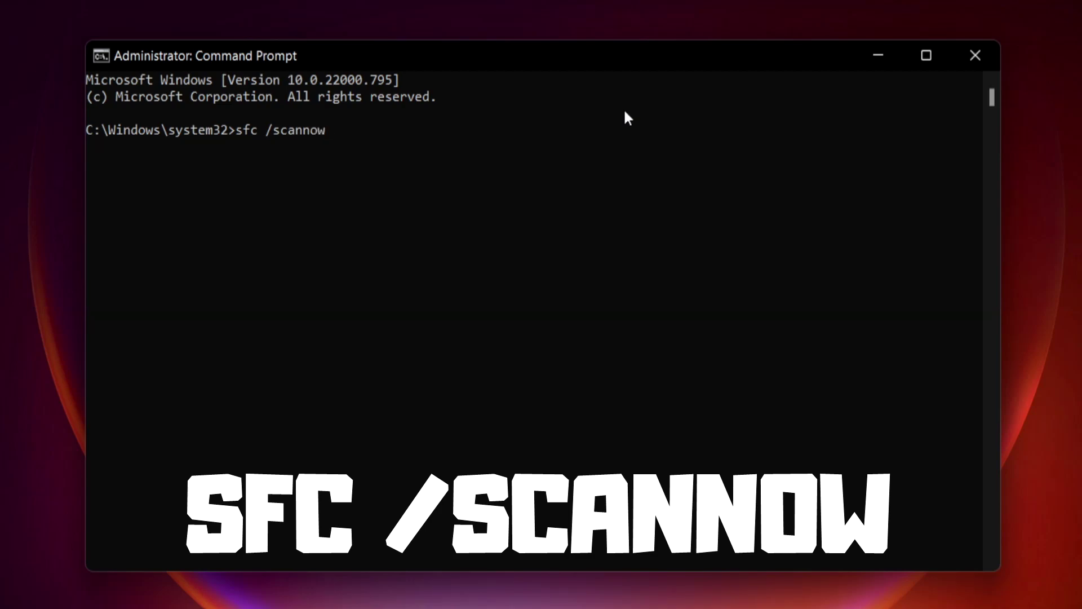
{"action": "key", "text": "Return"}
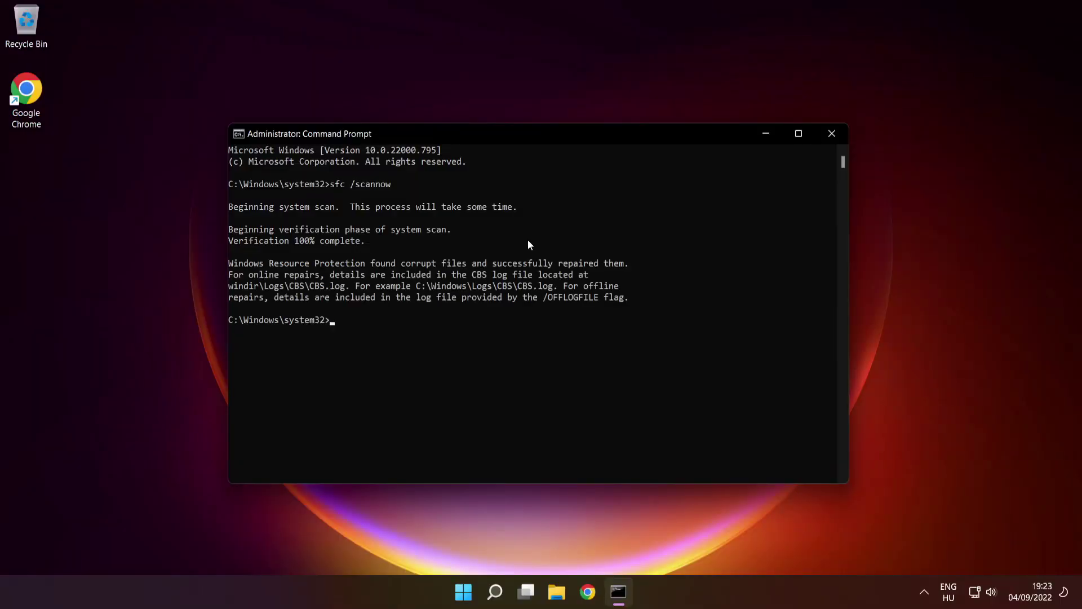
{"action": "left_click", "coordinate": [832, 135]}
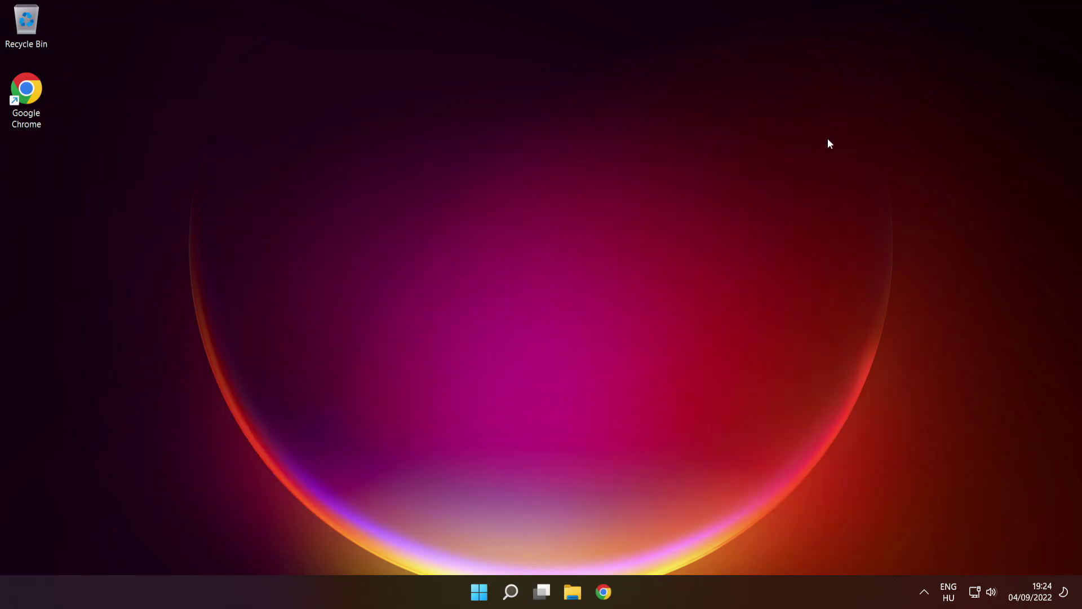
- Show the Start menu power options: Sleep, Shut down and Restart
{"action": "left_click", "coordinate": [476, 588]}
{"action": "left_click", "coordinate": [716, 545]}
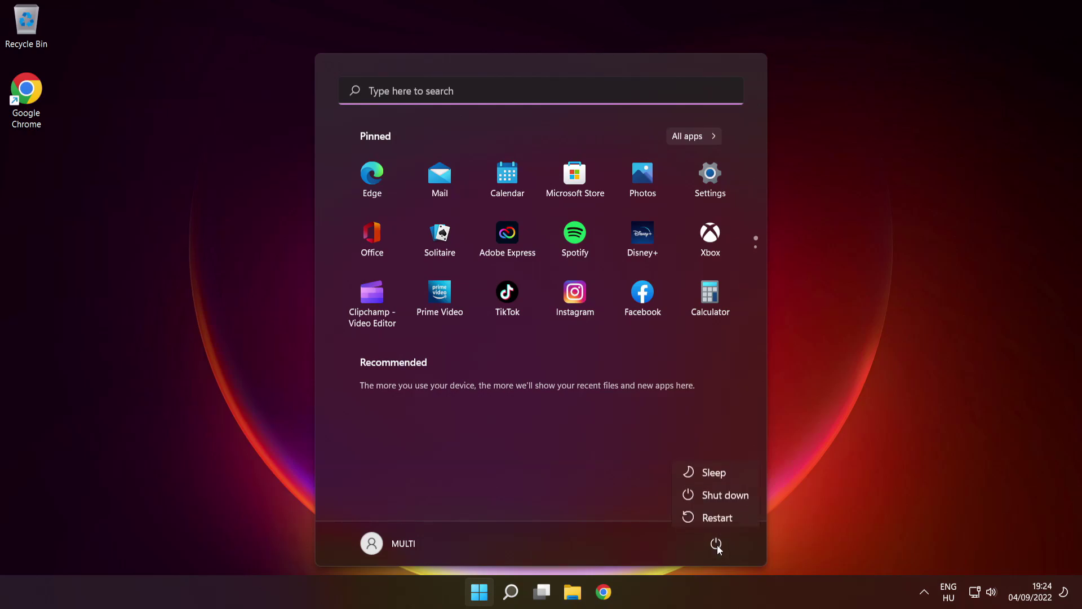